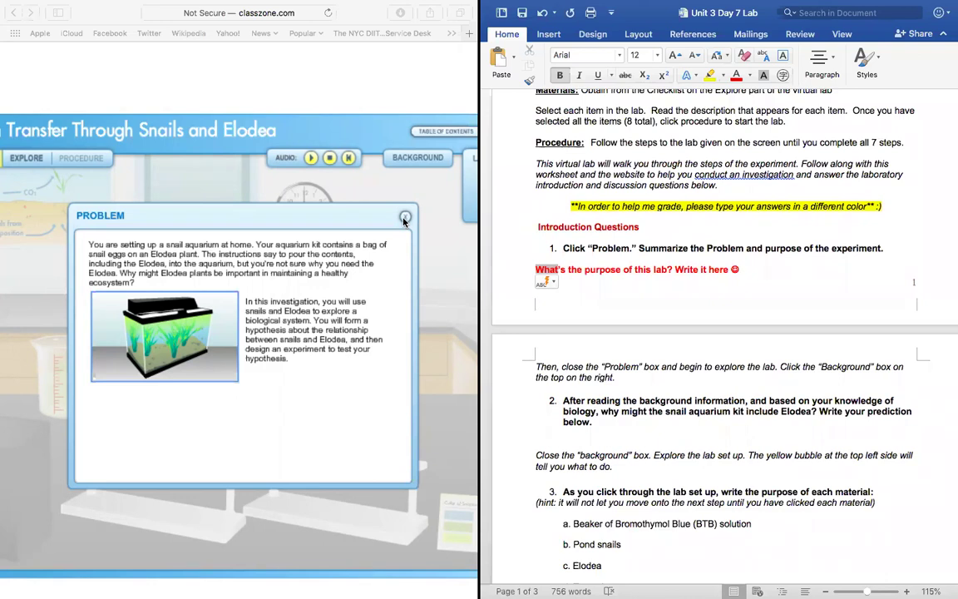
Step: Close the lab's Problem box to show the bench setup and materials checklist
{"action": "left_click", "coordinate": [406, 218]}
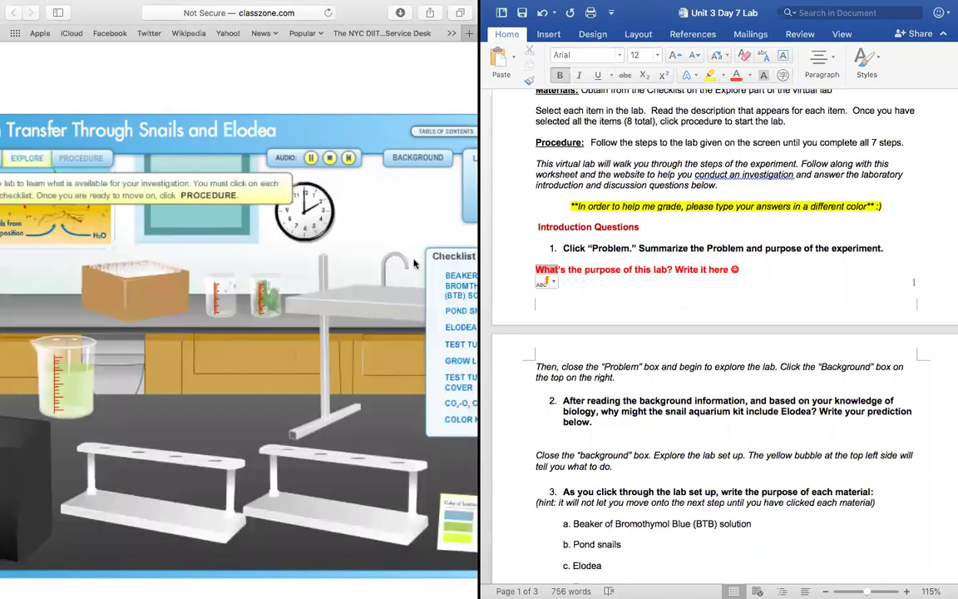
Step: Open the lab's Background reading on CO2–O2 balance and stop the audio narration
{"action": "left_click", "coordinate": [310, 158]}
{"action": "scroll", "coordinate": [325, 183], "scroll_direction": "right", "scroll_amount": 3}
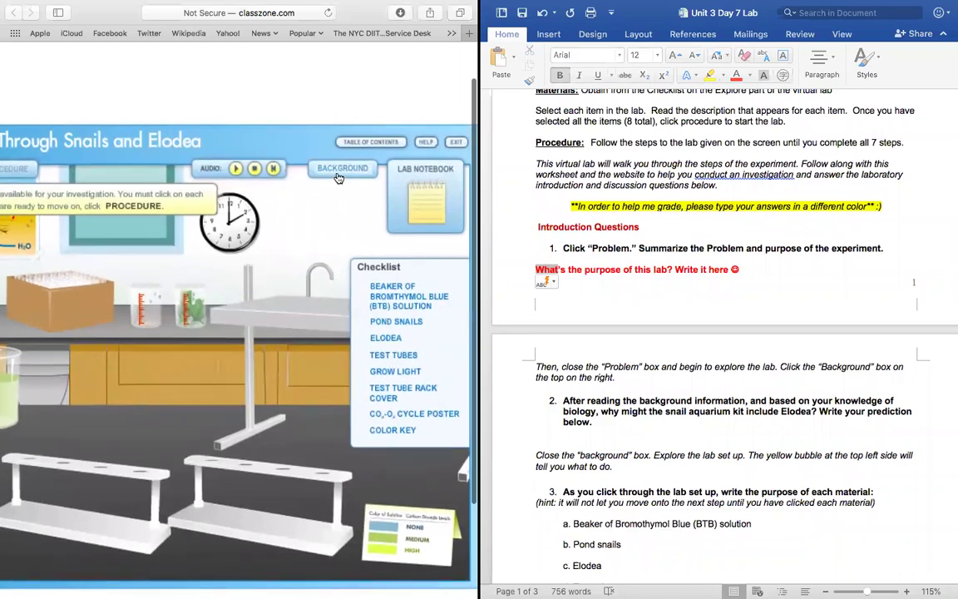
{"action": "left_click", "coordinate": [339, 176]}
{"action": "left_click", "coordinate": [237, 170]}
{"action": "scroll", "coordinate": [197, 296], "scroll_direction": "left", "scroll_amount": 1}
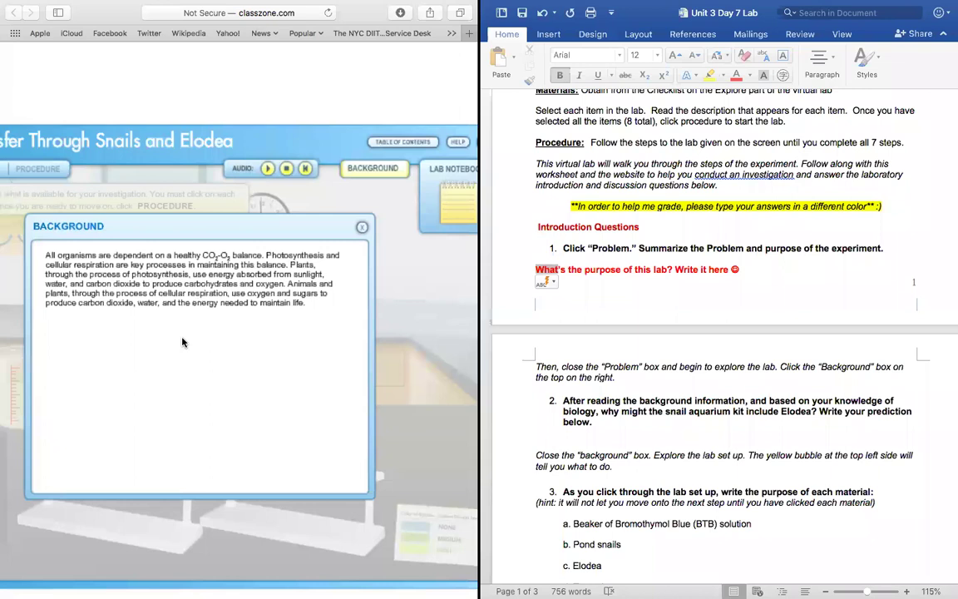
{"action": "scroll", "coordinate": [183, 342], "scroll_direction": "up", "scroll_amount": 5}
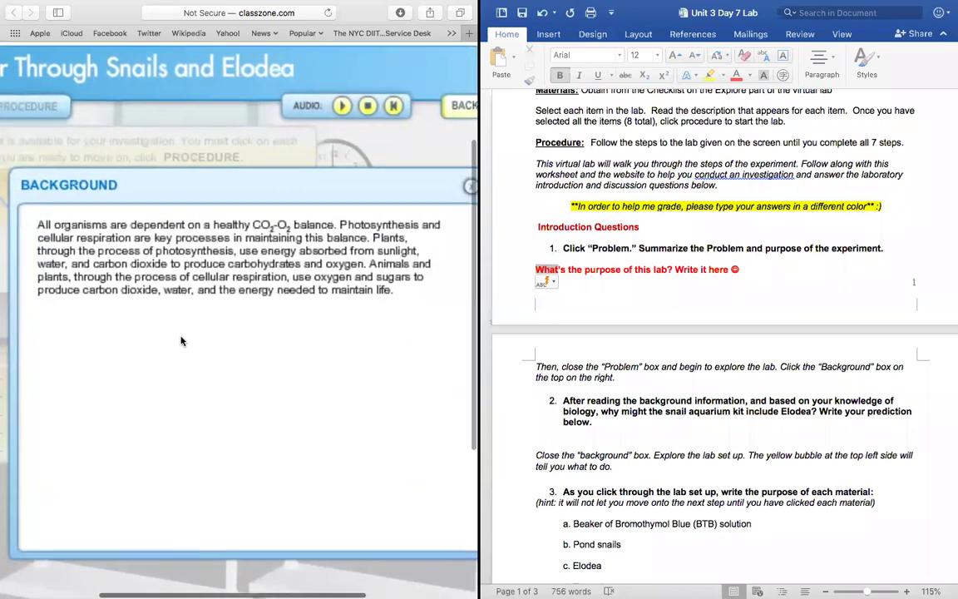
Step: Add an unnumbered red line under question 2: 'Elodea is a plant- why does our aquarium need it?'
{"action": "left_click", "coordinate": [602, 437]}
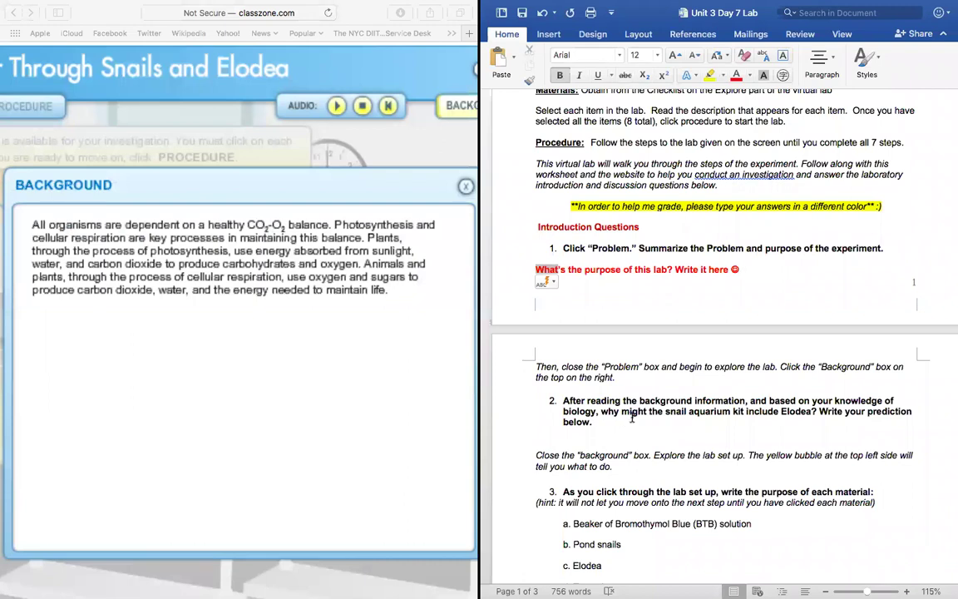
{"action": "left_click", "coordinate": [607, 423]}
{"action": "key", "text": "Return"}
{"action": "key", "text": "BackSpace"}
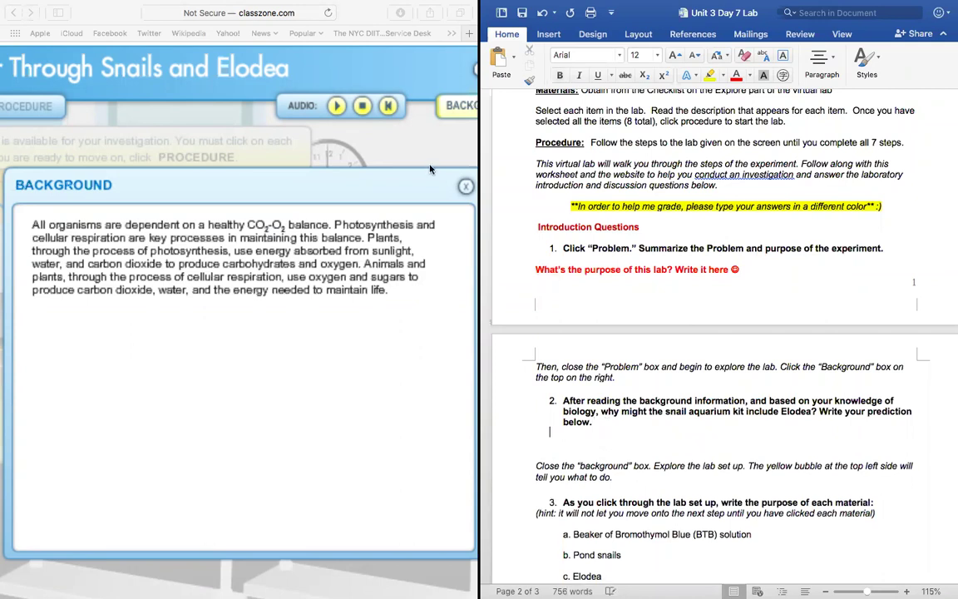
{"action": "left_click", "coordinate": [736, 76]}
{"action": "type", "text": "Elodea is"}
{"action": "key", "text": "BackSpace"}
{"action": "key", "text": "BackSpace"}
{"action": "type", "text": "Is"}
{"action": "key", "text": "BackSpace"}
{"action": "key", "text": "BackSpace"}
{"action": "type", "text": "is "}
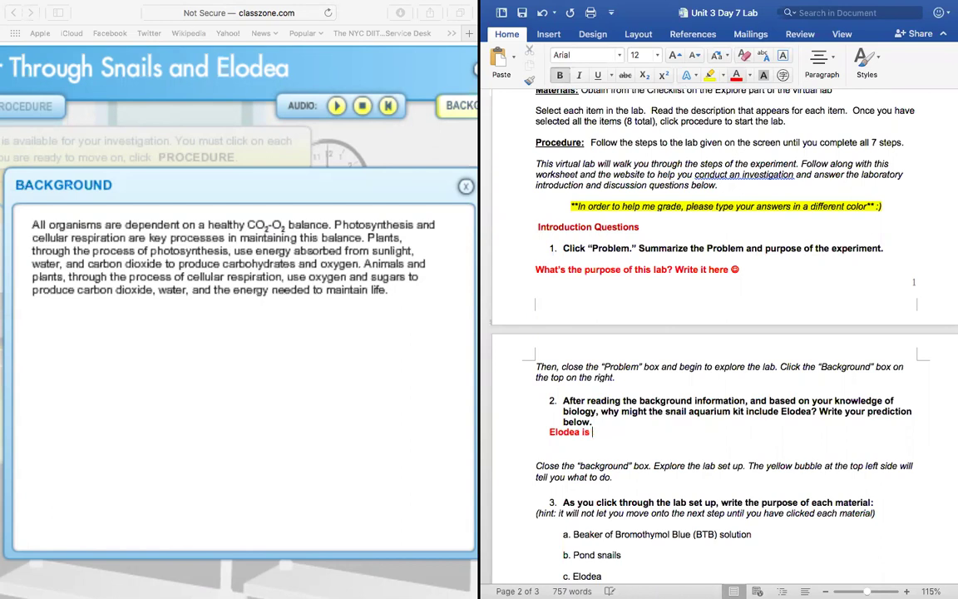
{"action": "type", "text": "a plant- why does our aq"}
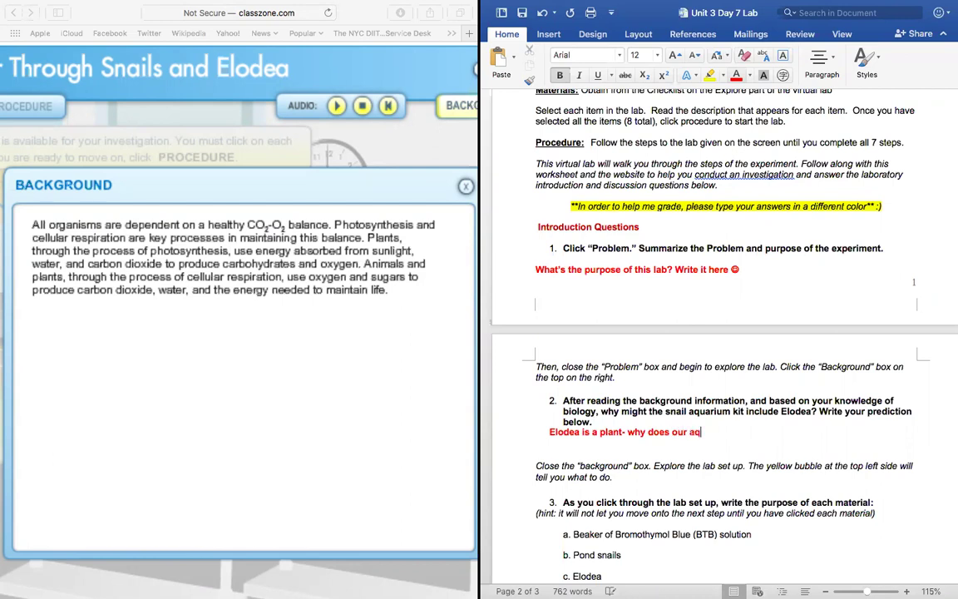
{"action": "type", "text": "uarium need it?"}
Step: Add a second red line, 'Think about photosynthesis and cellular respiration', removing the extra blank line
{"action": "key", "text": "Return"}
{"action": "type", "text": "Think about photy"}
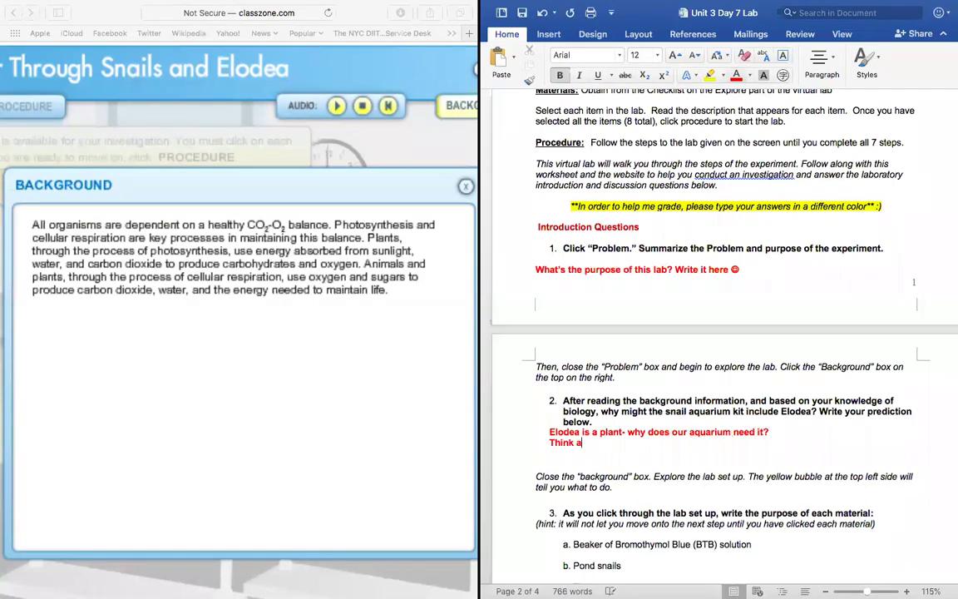
{"action": "key", "text": "BackSpace"}
{"action": "type", "text": "osynthesis anad"}
{"action": "key", "text": "BackSpace"}
{"action": "key", "text": "BackSpace"}
{"action": "type", "text": "d cell"}
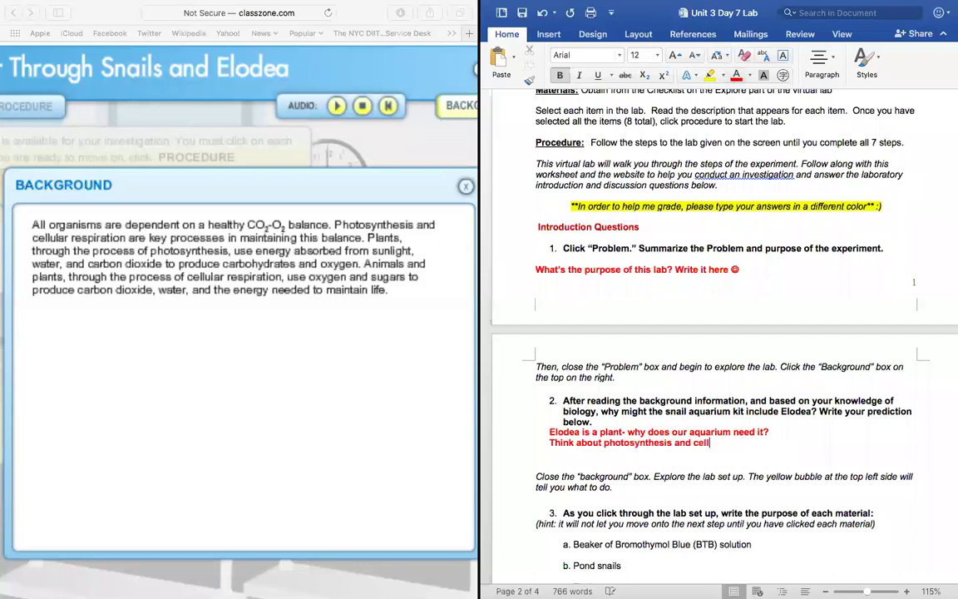
{"action": "type", "text": "ular respiration"}
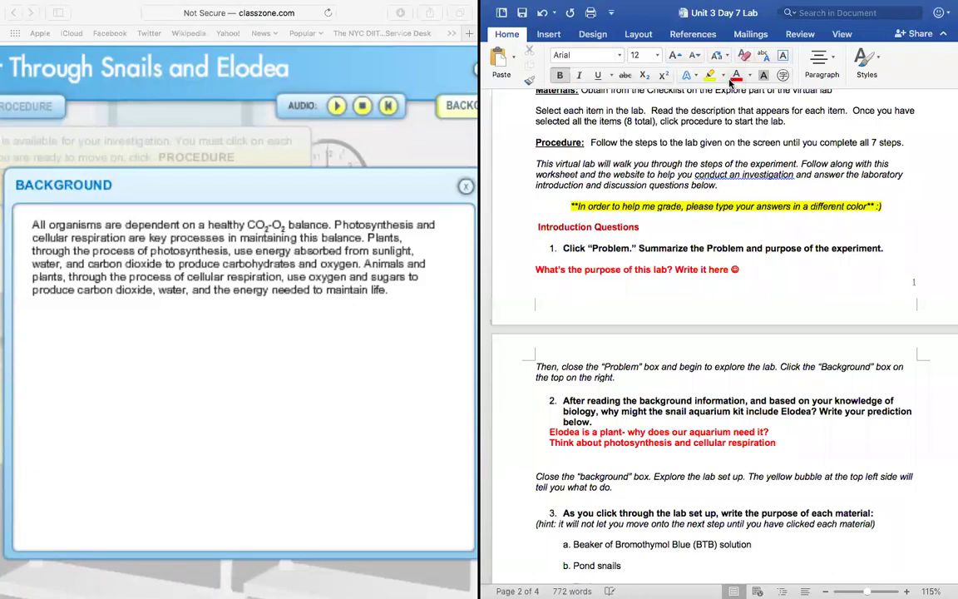
{"action": "left_click", "coordinate": [576, 461]}
{"action": "key", "text": "BackSpace"}
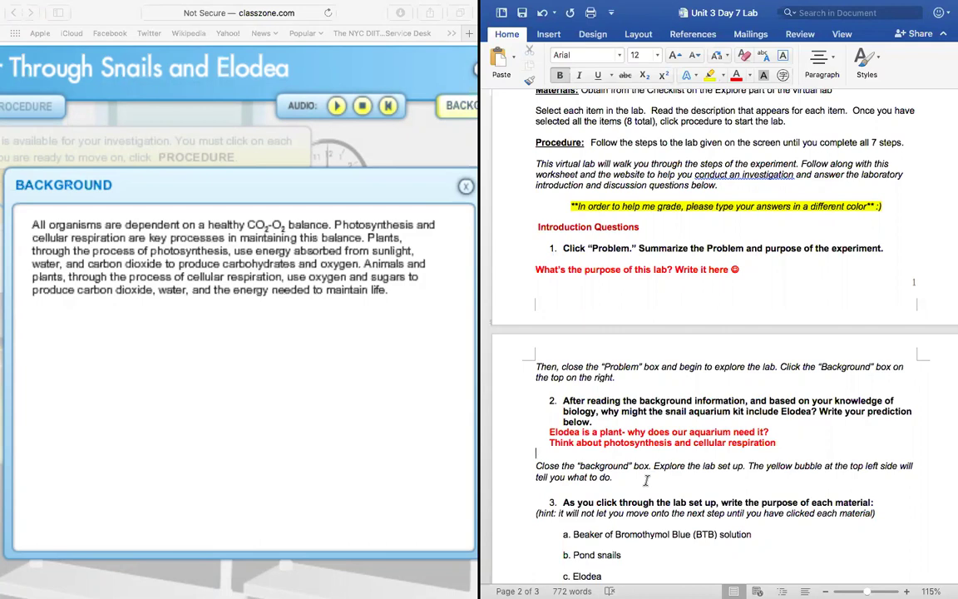
Step: Scroll the worksheet down to question 3's materials list and close the lab's Background reading
{"action": "scroll", "coordinate": [647, 480], "scroll_direction": "down", "scroll_amount": 3}
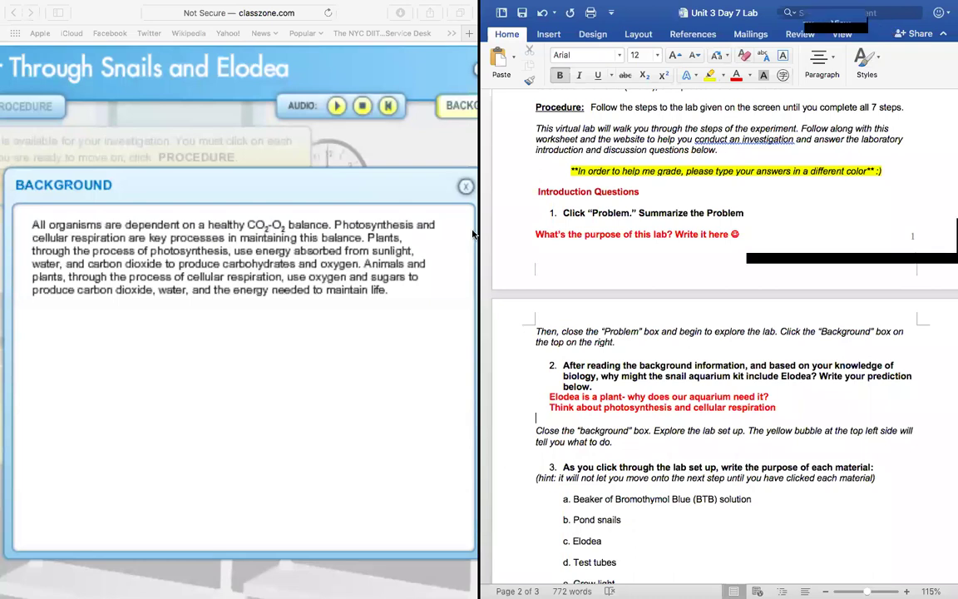
{"action": "scroll", "coordinate": [633, 471], "scroll_direction": "down", "scroll_amount": 1}
{"action": "scroll", "coordinate": [633, 471], "scroll_direction": "down", "scroll_amount": 2}
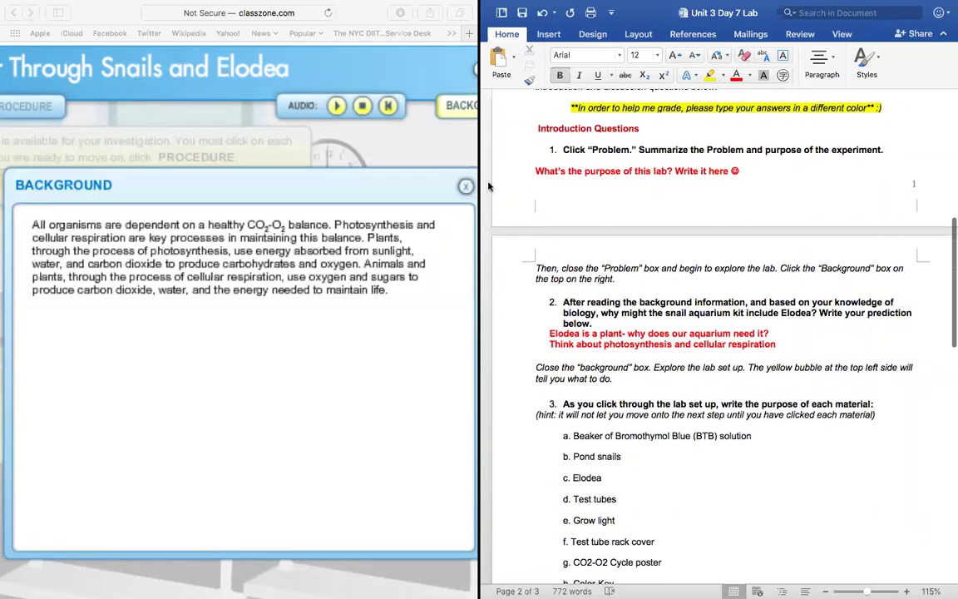
{"action": "left_click", "coordinate": [427, 172]}
{"action": "left_click", "coordinate": [466, 185]}
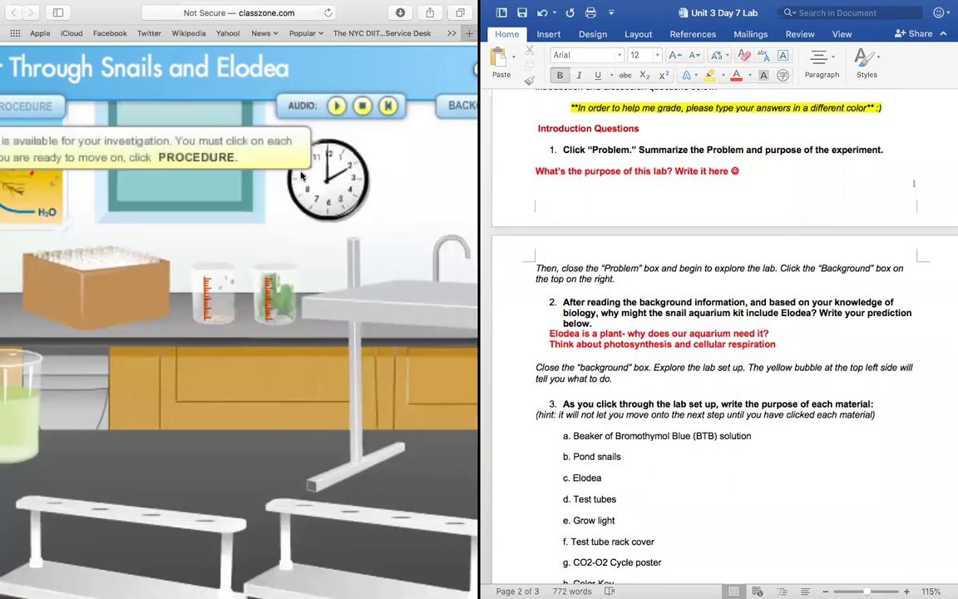
{"action": "scroll", "coordinate": [616, 421], "scroll_direction": "down", "scroll_amount": 2}
Step: Type a dash after item a and open the lab's Bromthymol Blue beaker description
{"action": "scroll", "coordinate": [615, 422], "scroll_direction": "down", "scroll_amount": 2}
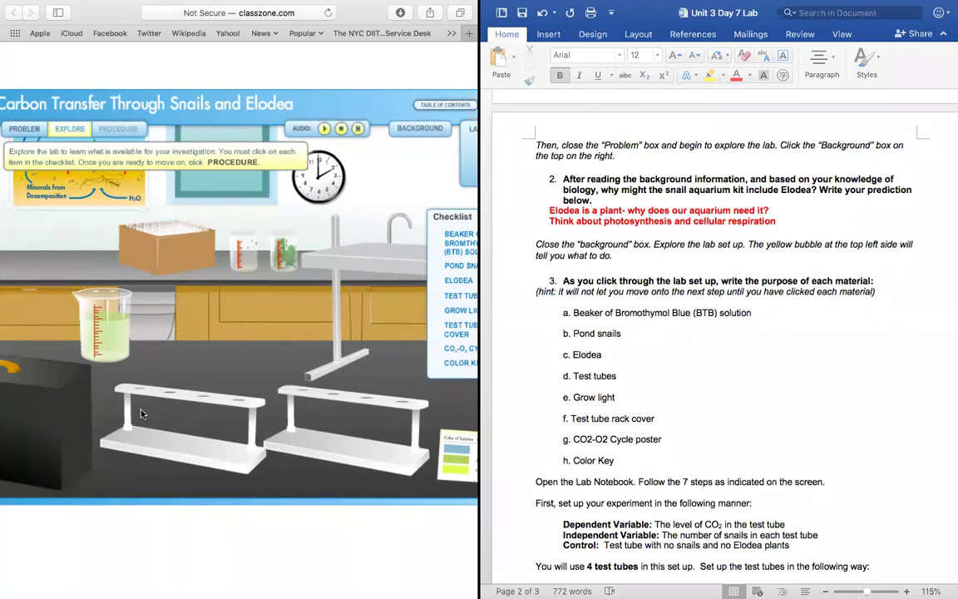
{"action": "left_click", "coordinate": [691, 288]}
{"action": "type", "text": "-"}
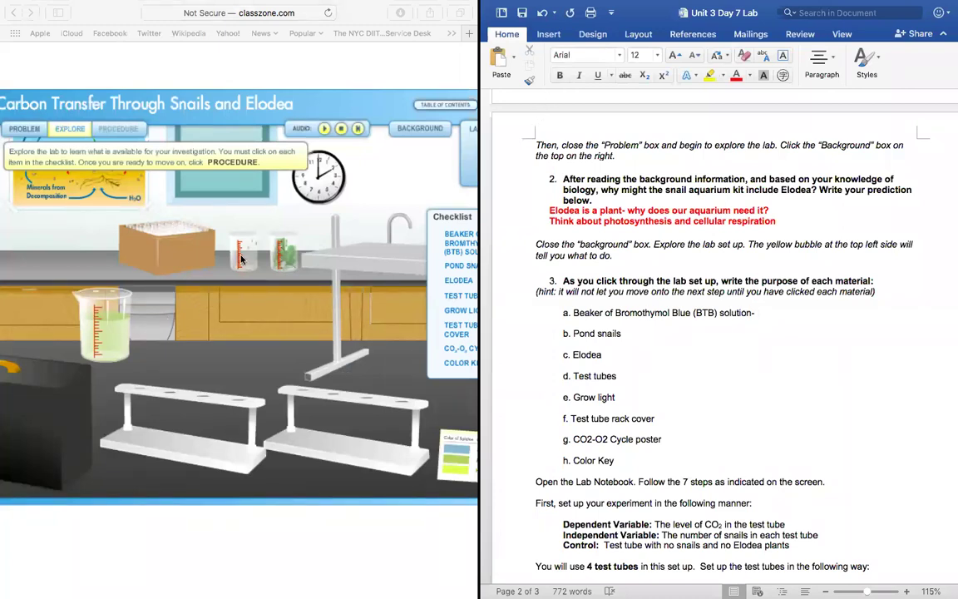
{"action": "left_click", "coordinate": [106, 344]}
{"action": "left_click", "coordinate": [106, 344]}
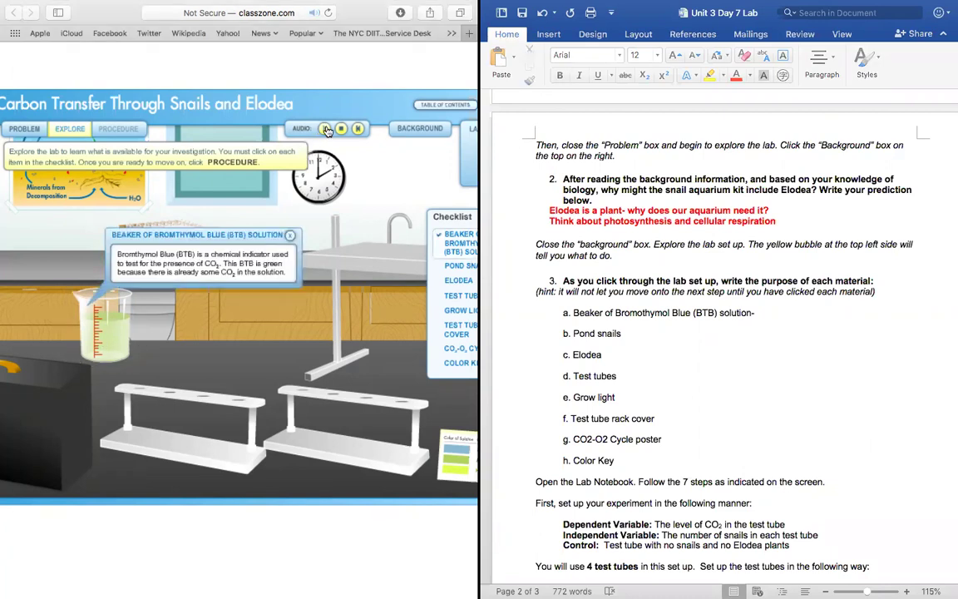
Step: Type in bold red after item a: 'chemical indicator used to test for the presence of CO2.'
{"action": "scroll", "coordinate": [140, 279], "scroll_direction": "up", "scroll_amount": 5}
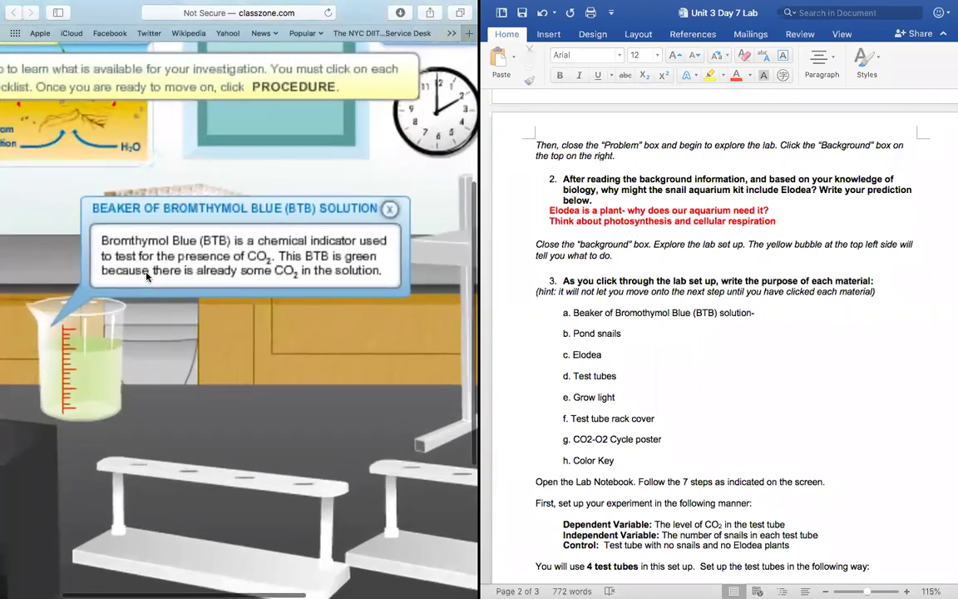
{"action": "left_click", "coordinate": [770, 313]}
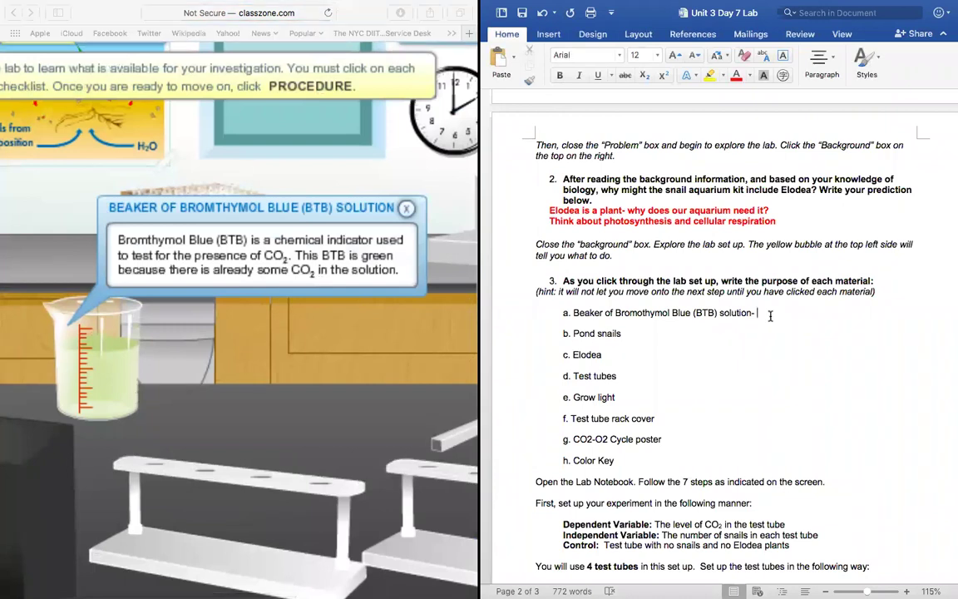
{"action": "key", "text": "super+b"}
{"action": "left_click", "coordinate": [736, 78]}
{"action": "type", "text": "ch"}
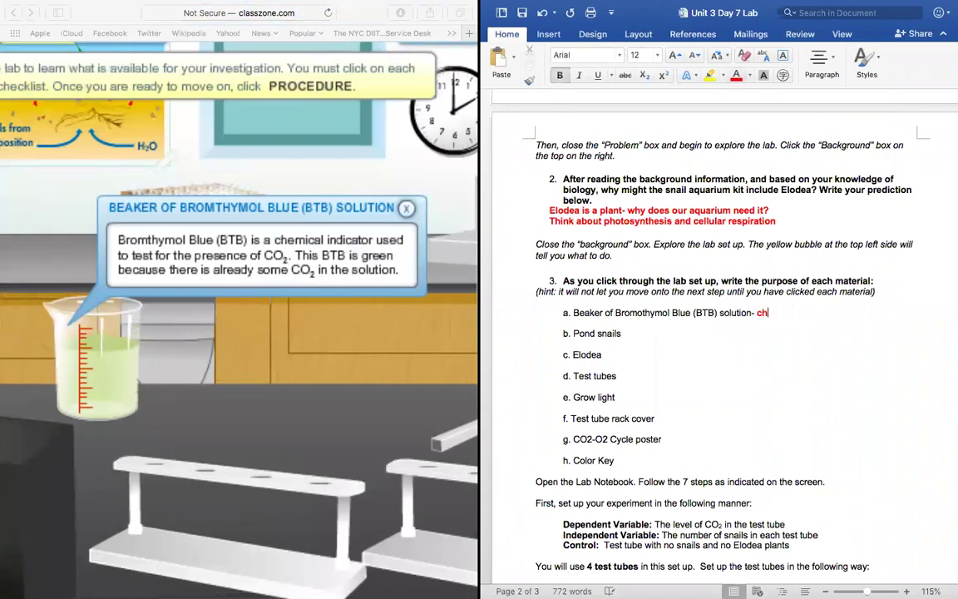
{"action": "type", "text": "emical indicator use"}
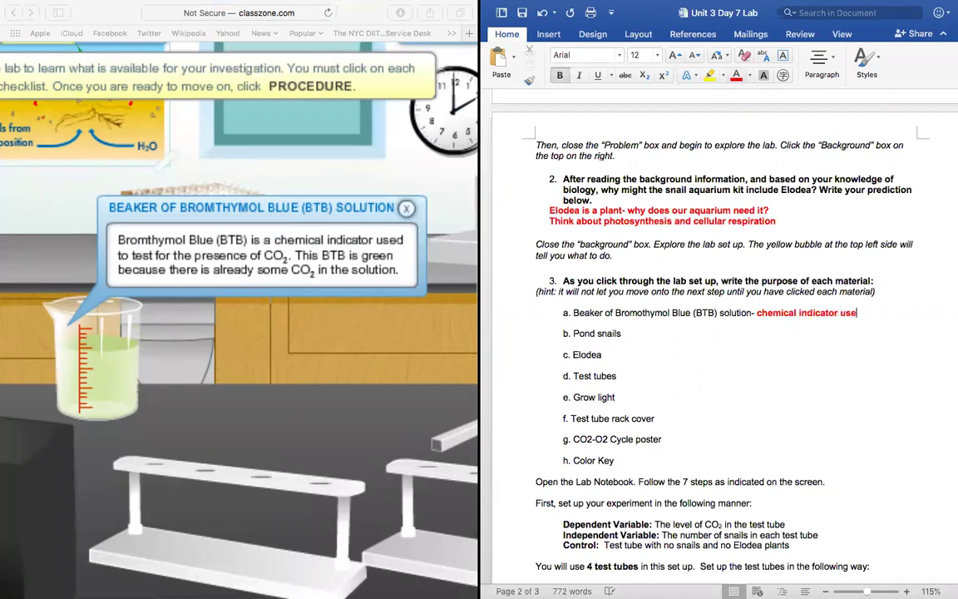
{"action": "type", "text": "d to test for th"}
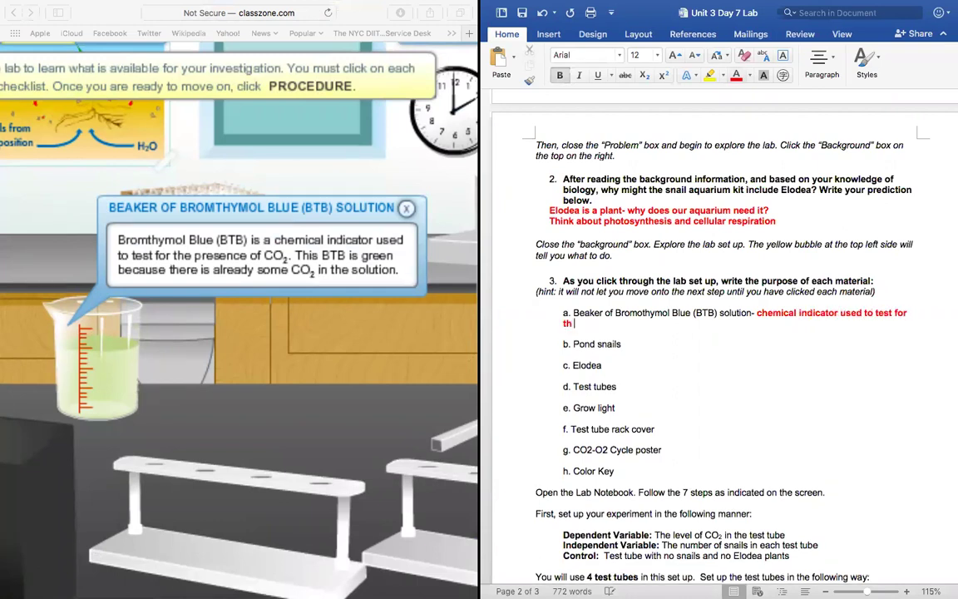
{"action": "type", "text": "e presence of "}
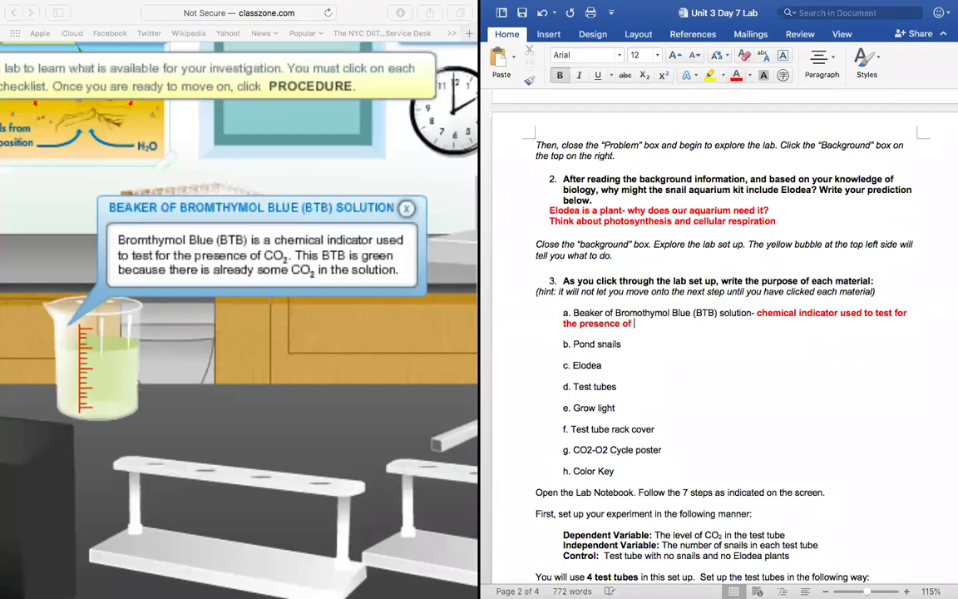
{"action": "type", "text": "CO2."}
{"action": "mouse_move", "coordinate": [769, 7]}
{"action": "scroll", "coordinate": [248, 389], "scroll_direction": "right", "scroll_amount": 2}
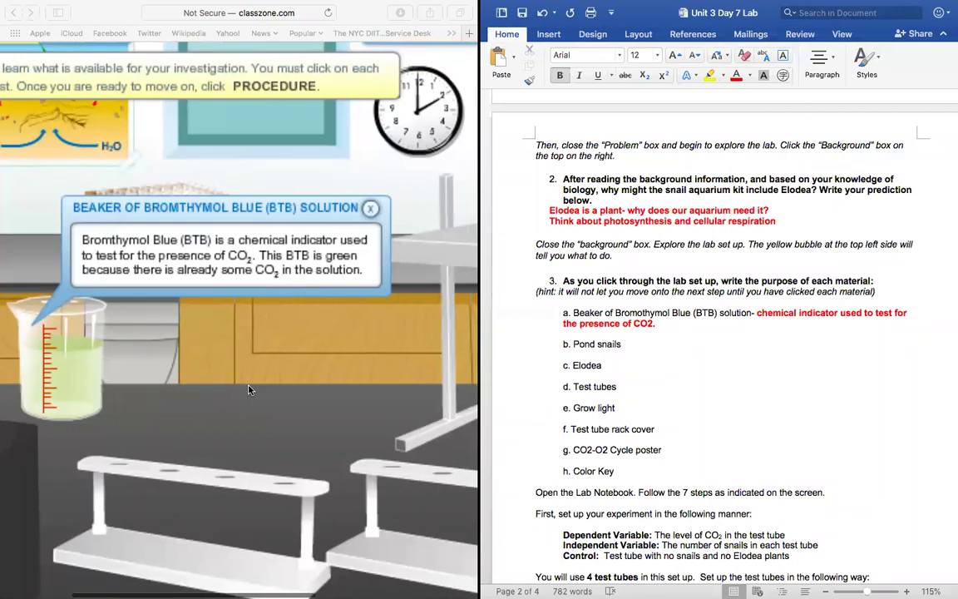
Step: Close the BTB description, open the Pond Snails description, and stop the narration
{"action": "left_click", "coordinate": [248, 389]}
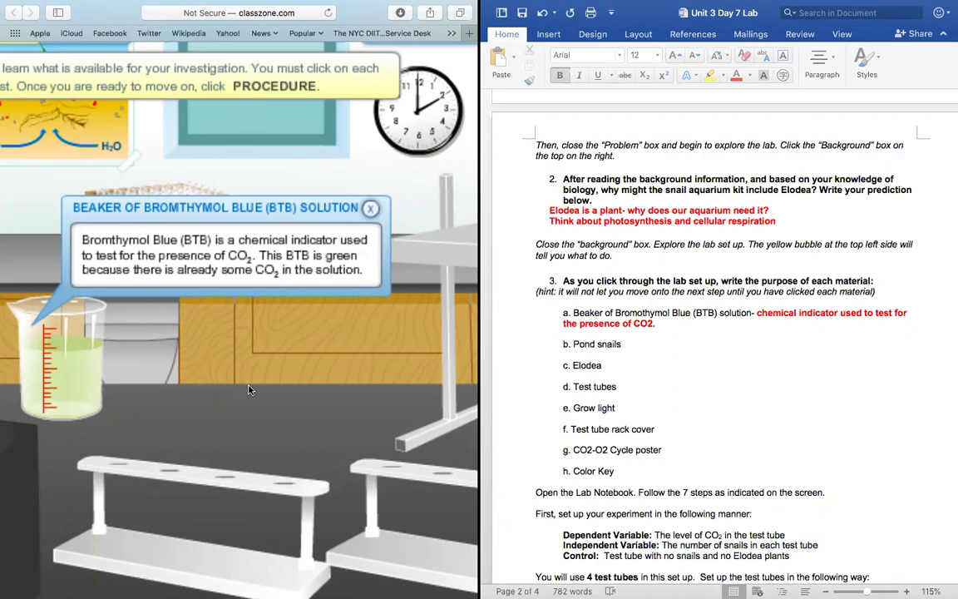
{"action": "scroll", "coordinate": [248, 390], "scroll_direction": "left", "scroll_amount": 2}
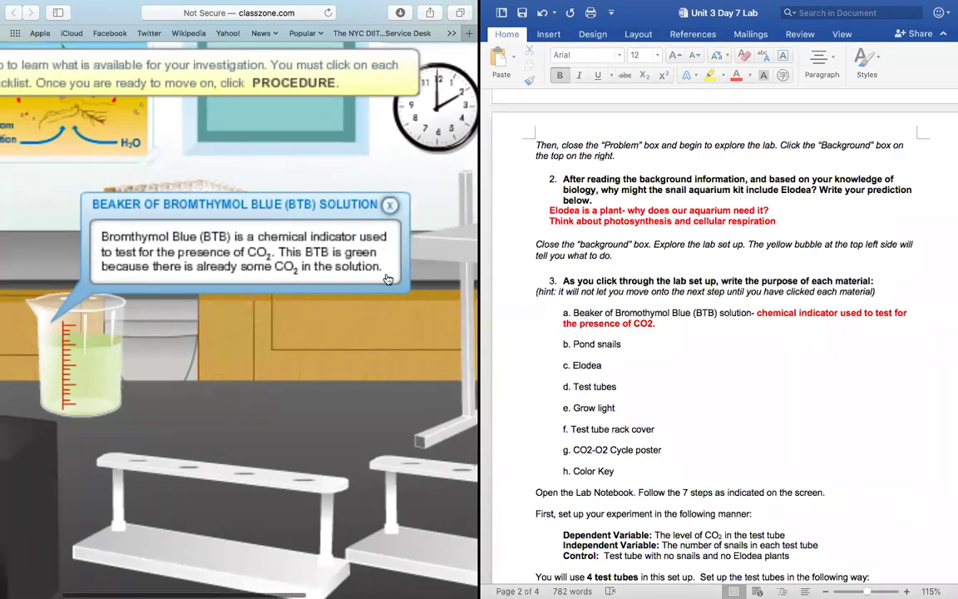
{"action": "left_click", "coordinate": [389, 204]}
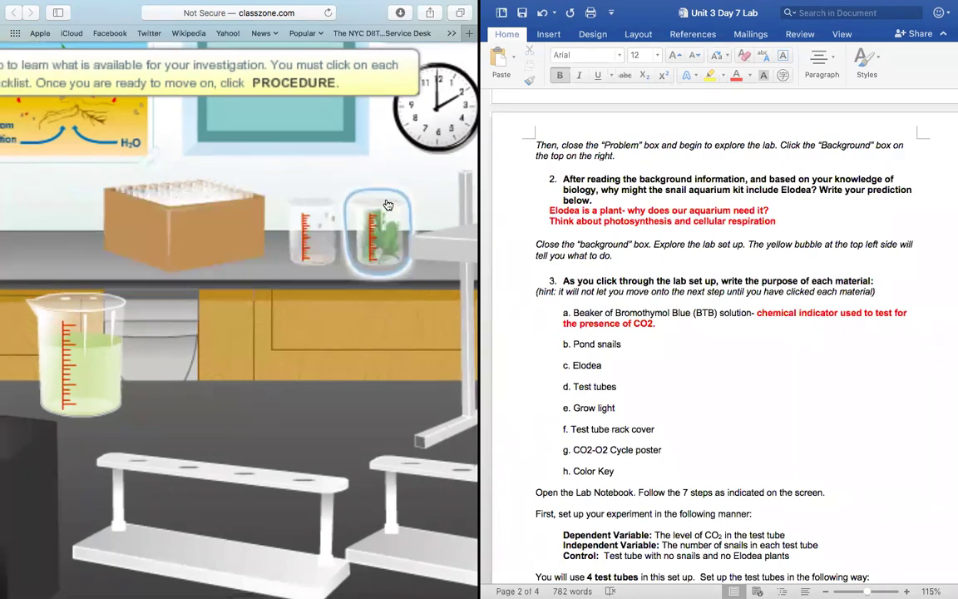
{"action": "key", "text": "super+minus"}
{"action": "left_click", "coordinate": [287, 243]}
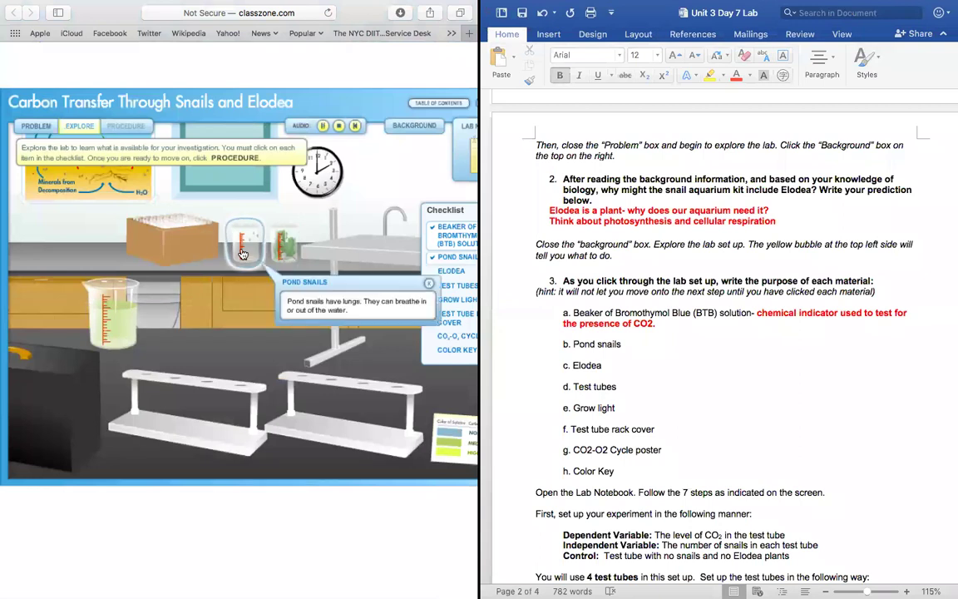
{"action": "left_click", "coordinate": [325, 126]}
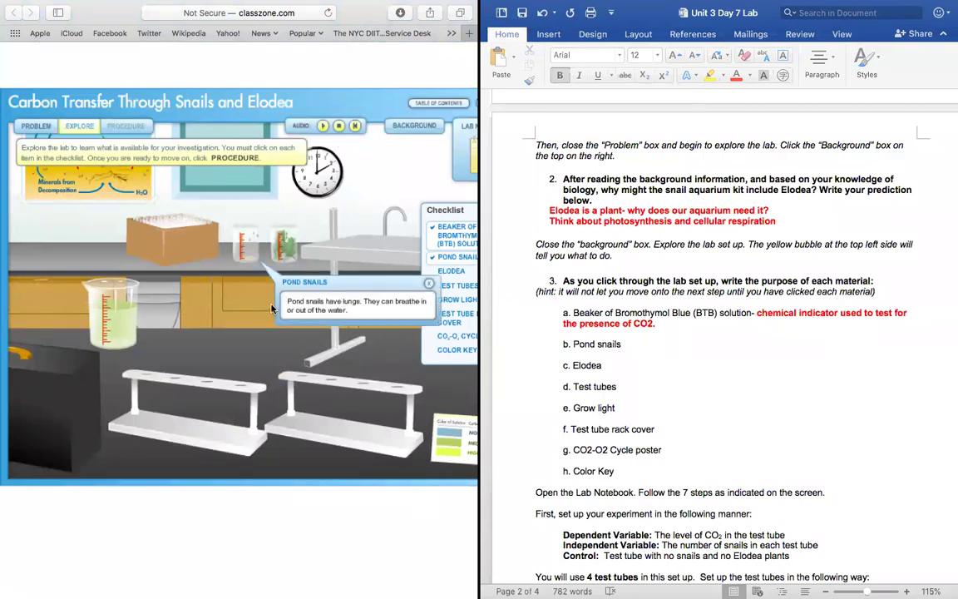
{"action": "scroll", "coordinate": [266, 295], "scroll_direction": "up", "scroll_amount": 5}
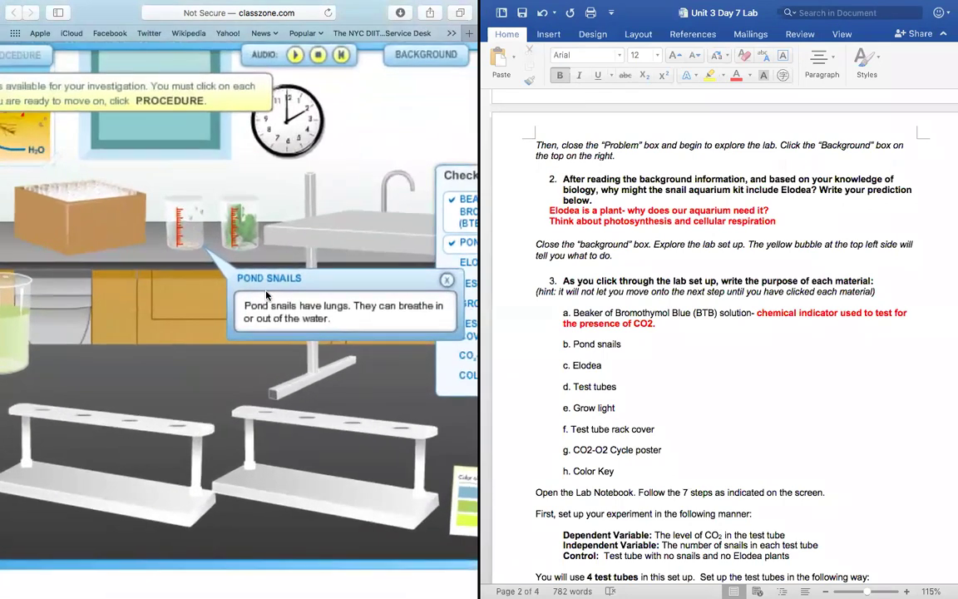
Step: Add the bold red note after item b: 'have lungs. They can breathe in or out of the water. (cellular respiration)'
{"action": "left_click", "coordinate": [583, 332]}
{"action": "left_click", "coordinate": [633, 344]}
{"action": "type", "text": "-"}
{"action": "key", "text": "BackSpace"}
{"action": "key", "text": "BackSpace"}
{"action": "type", "text": "-"}
{"action": "left_click", "coordinate": [737, 75]}
{"action": "key", "text": "super+b"}
{"action": "type", "text": "have lungs. They can breathe in or out of the water. ("}
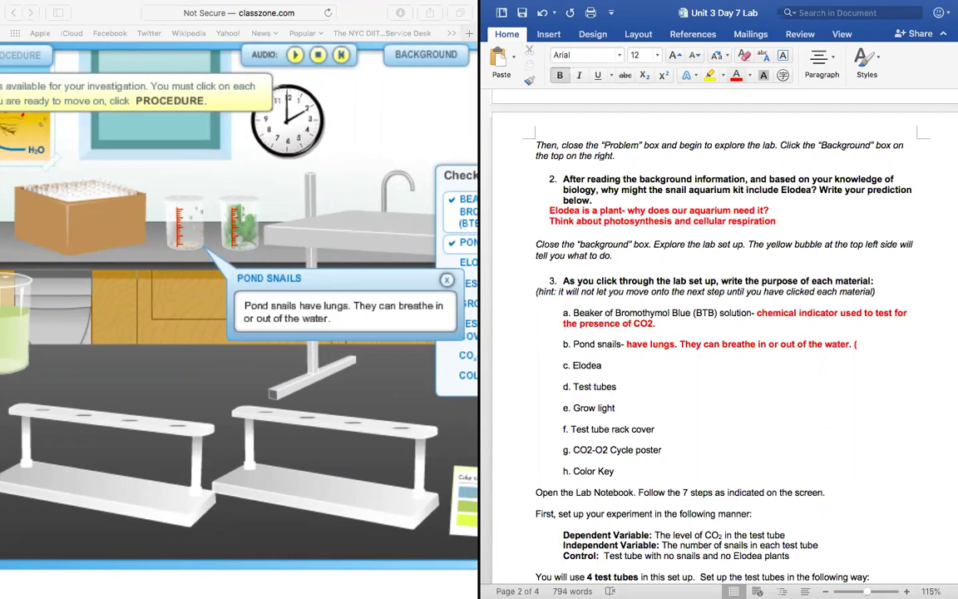
{"action": "type", "text": "cellular respiration)"}
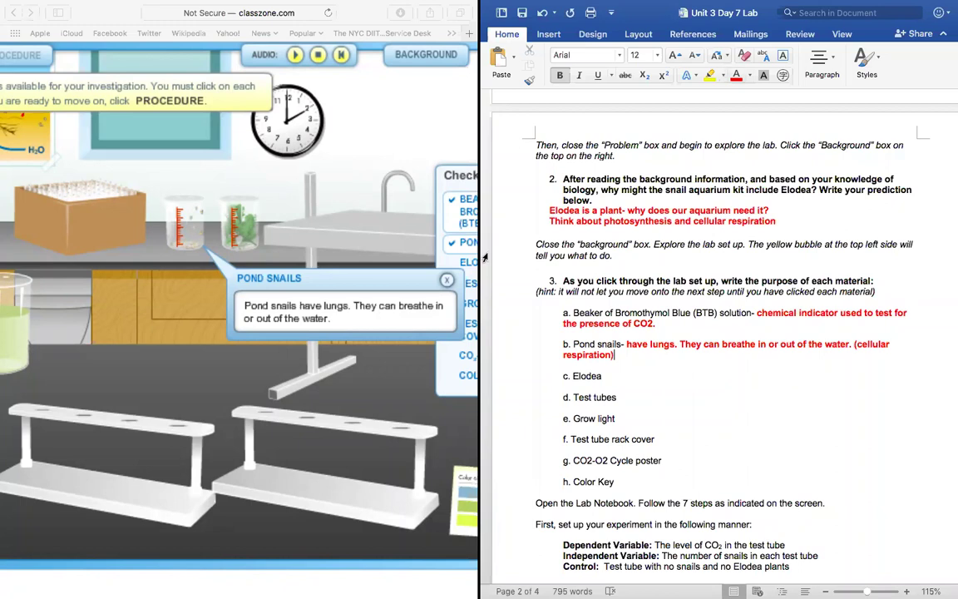
{"action": "left_click", "coordinate": [448, 285]}
Step: Close the Pond Snails box and open the Elodea description in the lab
{"action": "left_click", "coordinate": [448, 286]}
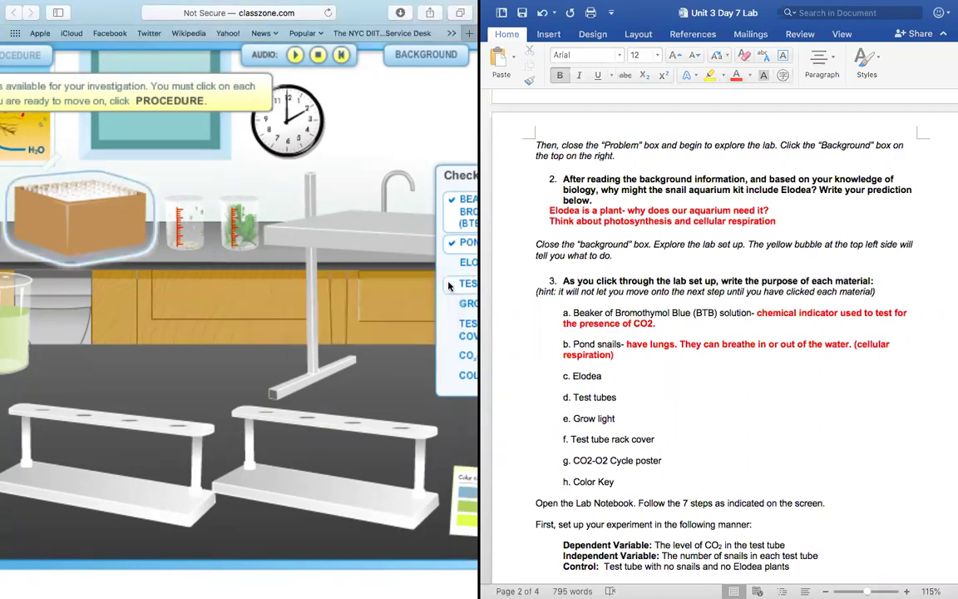
{"action": "left_click", "coordinate": [242, 221]}
{"action": "scroll", "coordinate": [169, 275], "scroll_direction": "left", "scroll_amount": 2}
{"action": "scroll", "coordinate": [169, 275], "scroll_direction": "left", "scroll_amount": 2}
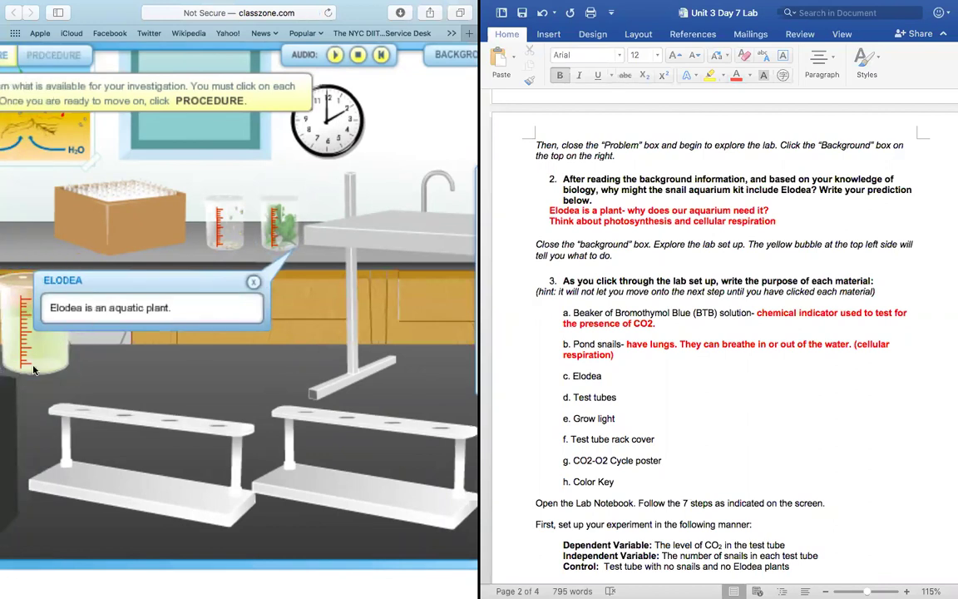
{"action": "scroll", "coordinate": [33, 370], "scroll_direction": "left", "scroll_amount": 3}
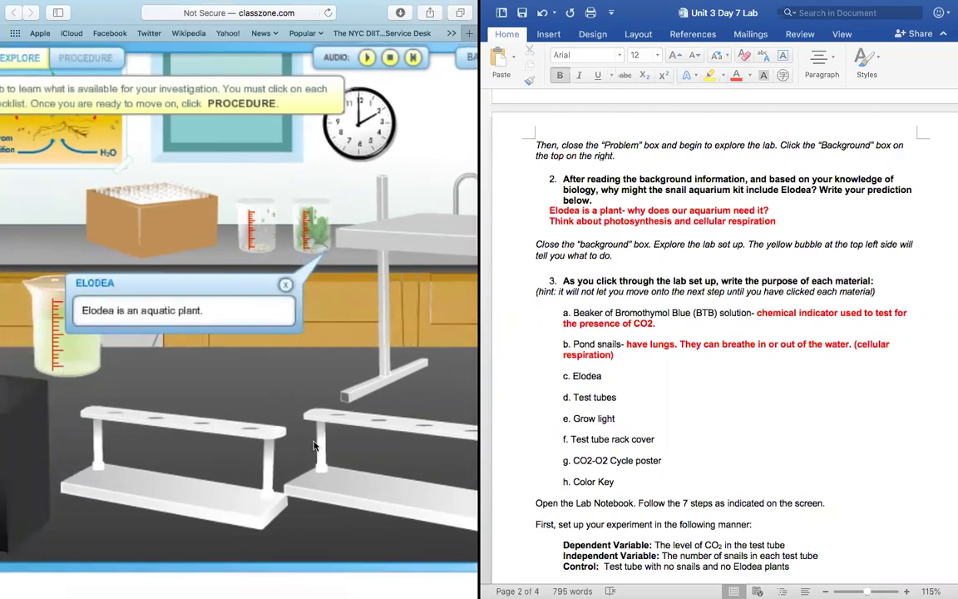
Step: Type after item c in bold: '- an aquatic plant. (photosynthesis and cellular respiration)'
{"action": "left_click", "coordinate": [626, 377]}
{"action": "type", "text": "-"}
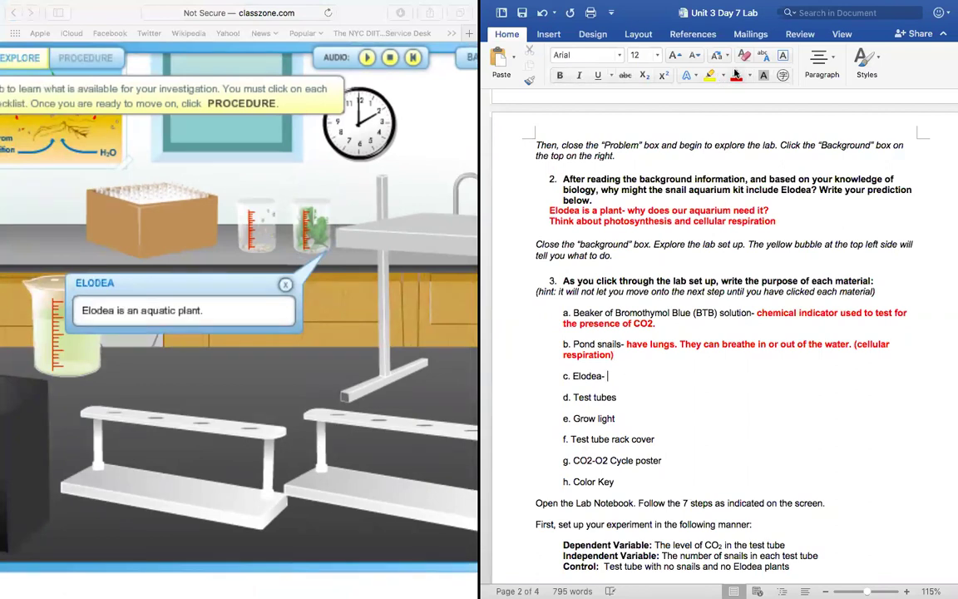
{"action": "key", "text": "super+b"}
{"action": "type", "text": "an aquatic plant. "}
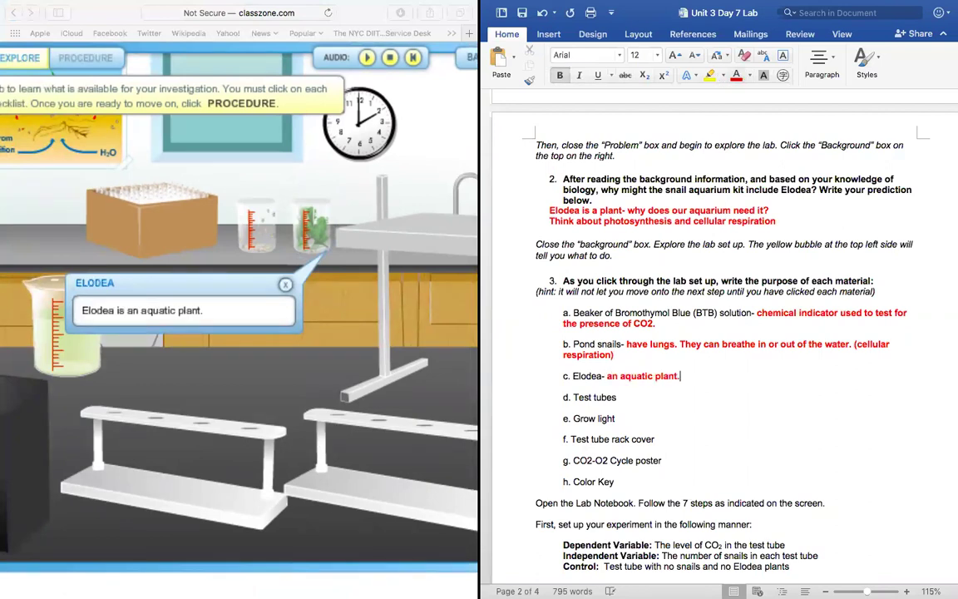
{"action": "type", "text": ")"}
{"action": "key", "text": "BackSpace"}
{"action": "type", "text": "(p"}
{"action": "key", "text": "BackSpace"}
{"action": "type", "text": "photosynthesis "}
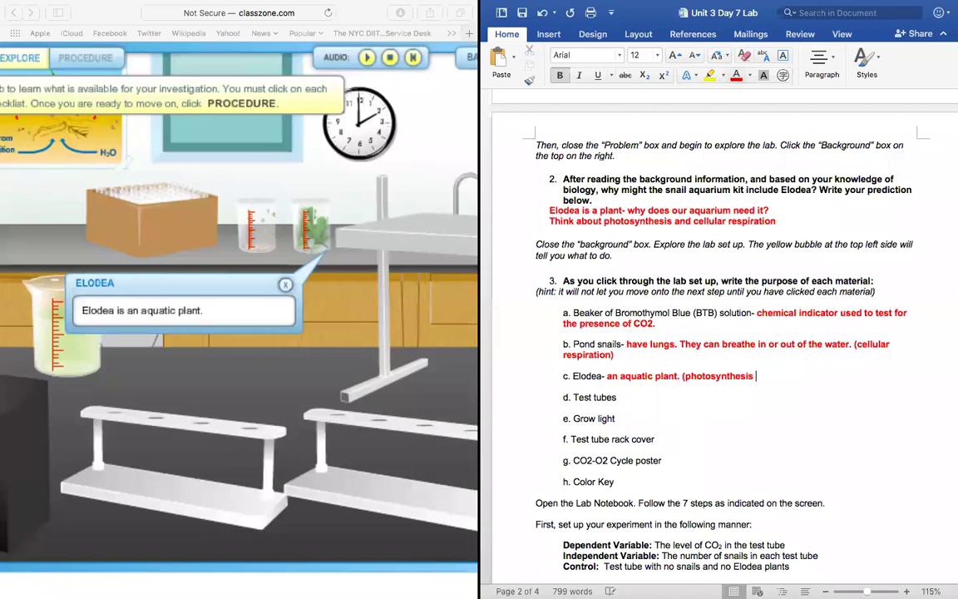
{"action": "type", "text": "and cellular respiration)"}
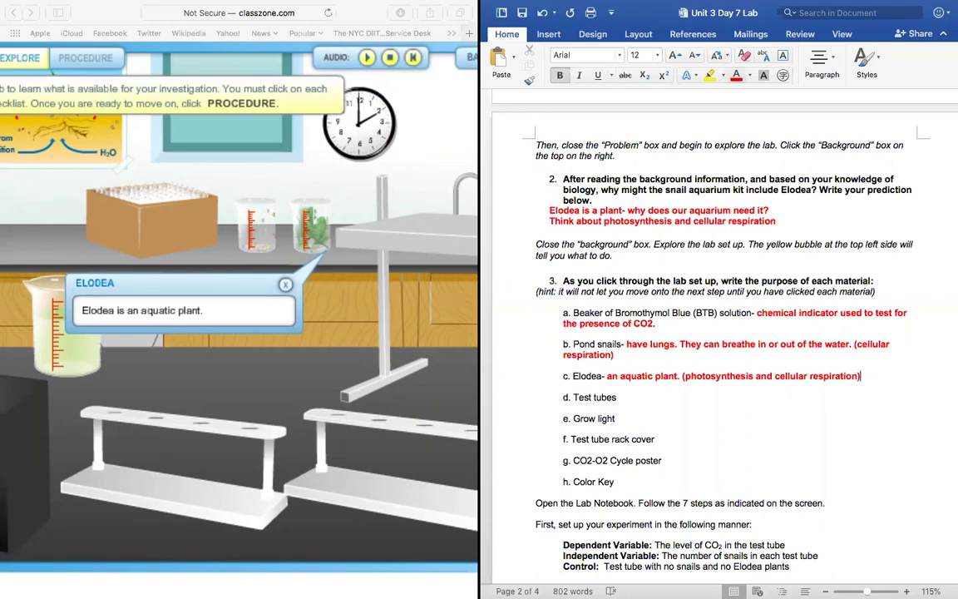
{"action": "scroll", "coordinate": [287, 304], "scroll_direction": "left", "scroll_amount": 1}
{"action": "left_click", "coordinate": [290, 288]}
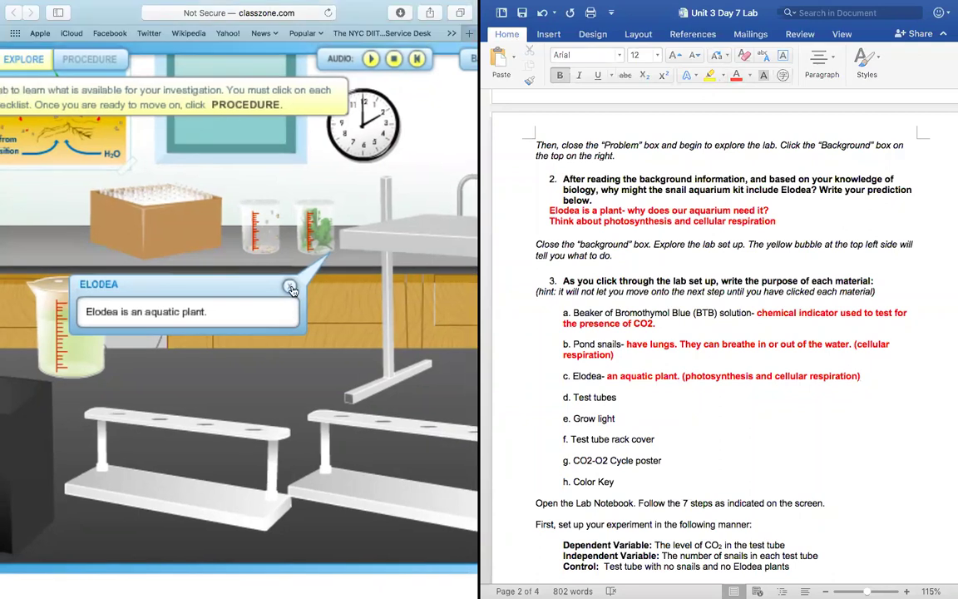
Step: Open the Test Tubes description and add the bold red note 'use to hold snails and Elodea in experiment.'
{"action": "left_click", "coordinate": [290, 288]}
{"action": "left_click", "coordinate": [150, 205]}
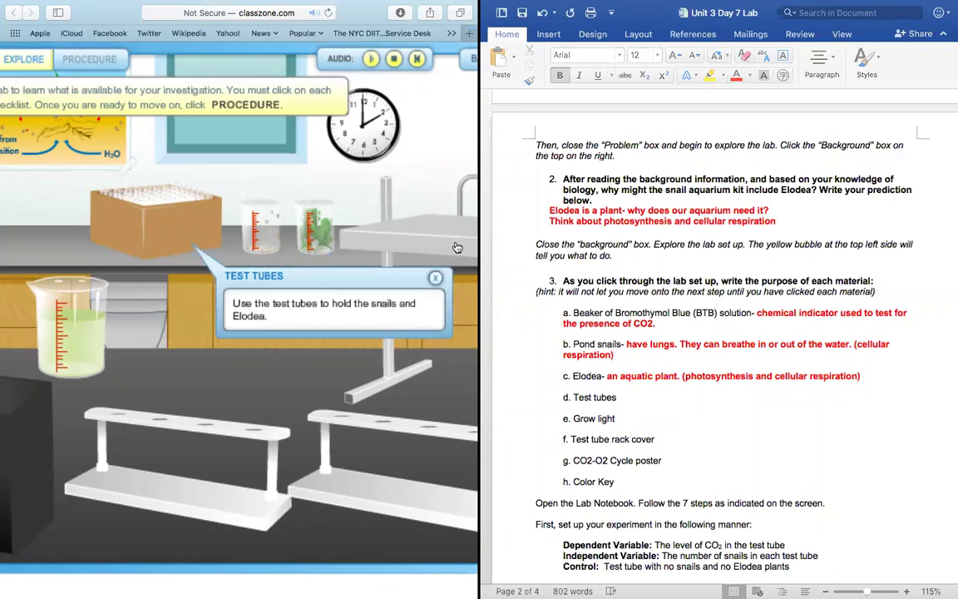
{"action": "left_click", "coordinate": [629, 396]}
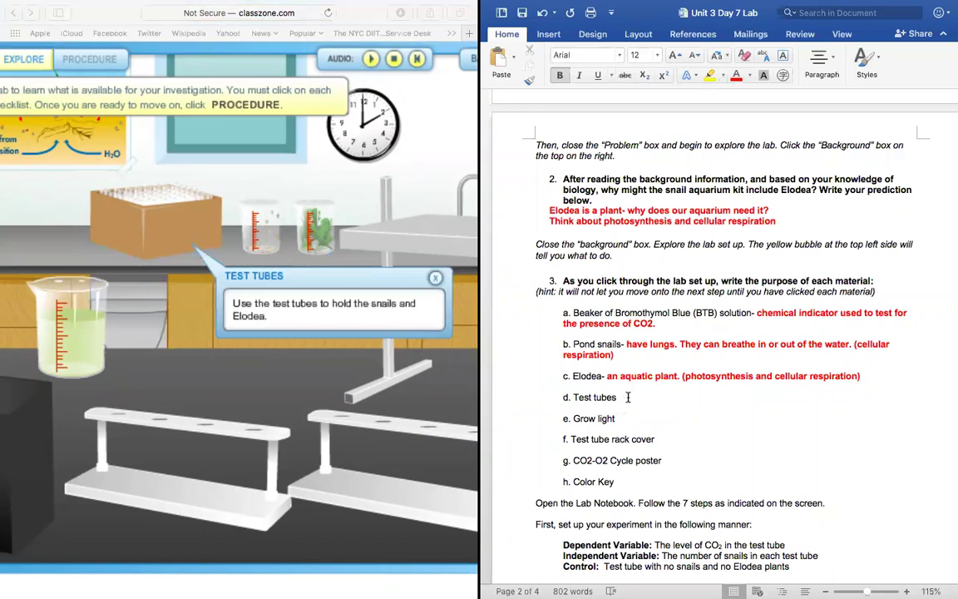
{"action": "type", "text": "-"}
{"action": "key", "text": "super+b"}
{"action": "left_click", "coordinate": [734, 76]}
{"action": "type", "text": "use to hold snails and Elodea in experiment."}
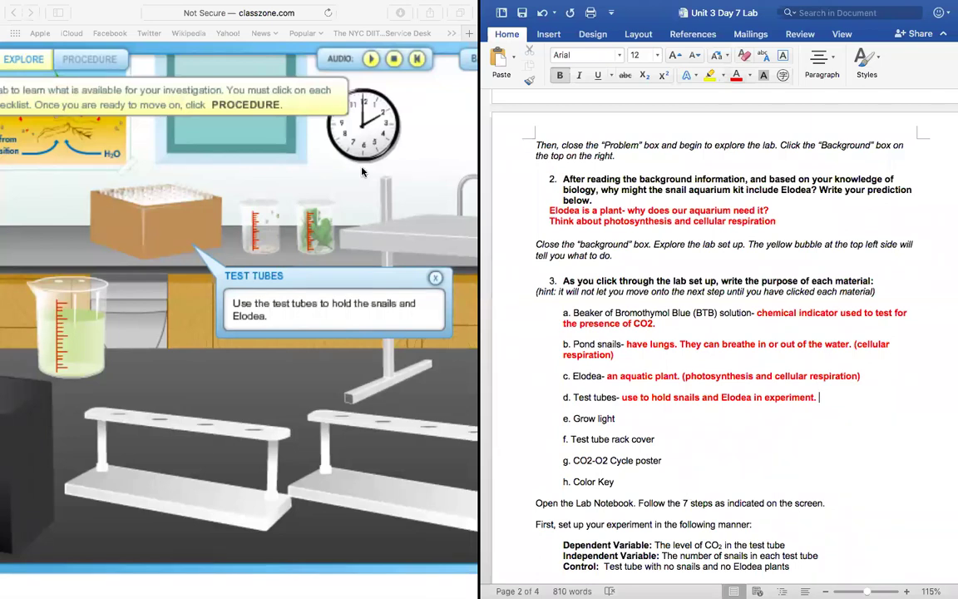
{"action": "mouse_move", "coordinate": [560, 7]}
{"action": "left_click", "coordinate": [435, 280]}
Step: Close the Test Tubes box and open the Grow Light description in the lab
{"action": "left_click", "coordinate": [434, 280]}
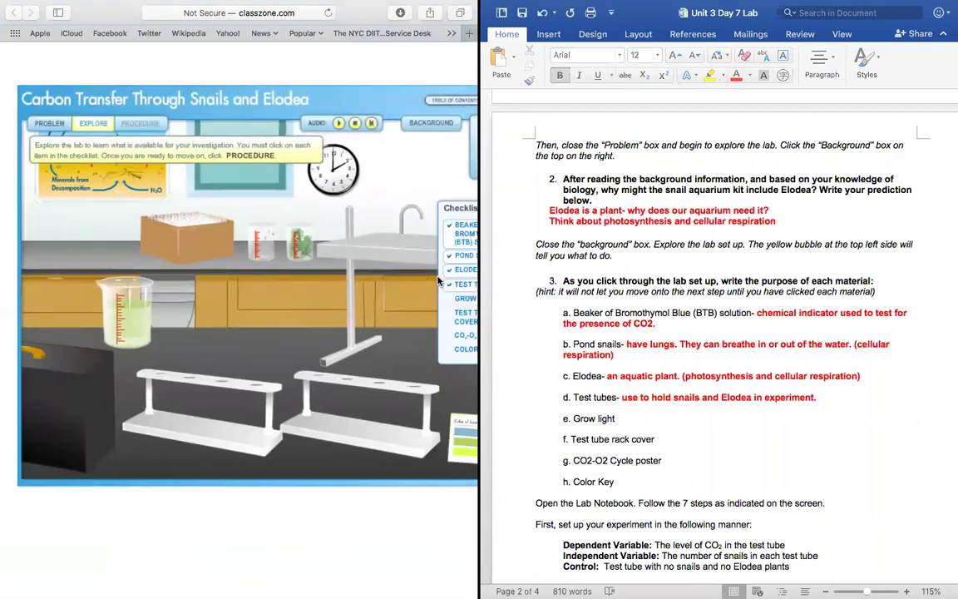
{"action": "left_click", "coordinate": [361, 248]}
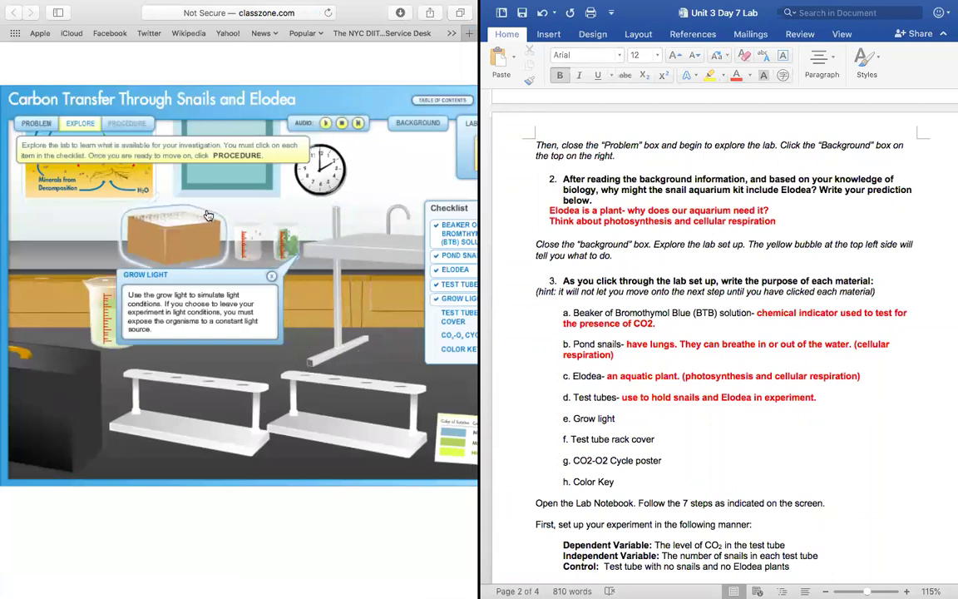
{"action": "scroll", "coordinate": [172, 246], "scroll_direction": "up", "scroll_amount": 5}
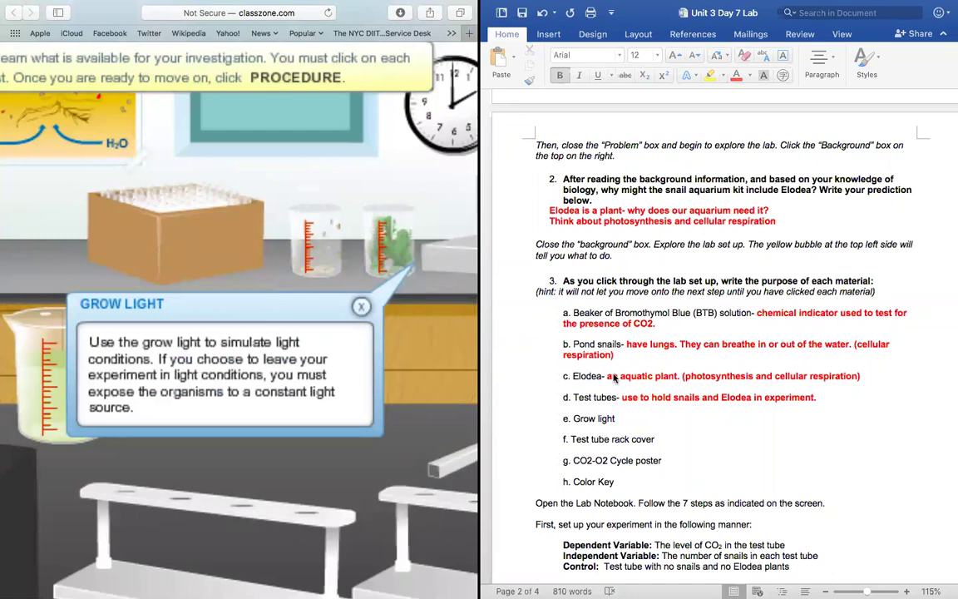
Step: Add the red note 'use to simulate light conditions.' after item e, then close the Grow Light box
{"action": "left_click", "coordinate": [631, 421]}
{"action": "left_click", "coordinate": [632, 421]}
{"action": "type", "text": "-"}
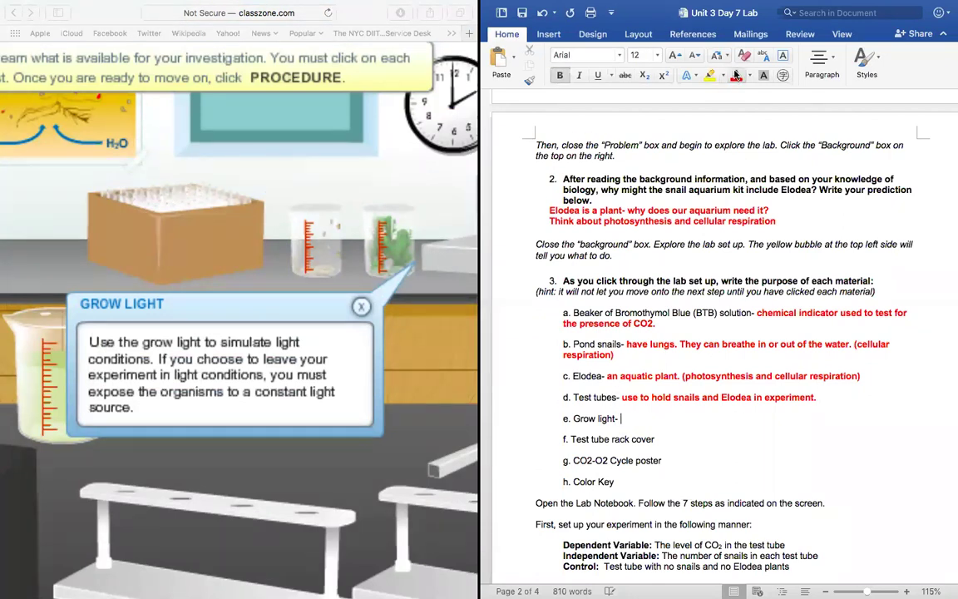
{"action": "left_click", "coordinate": [737, 74]}
{"action": "type", "text": "use to simulate"}
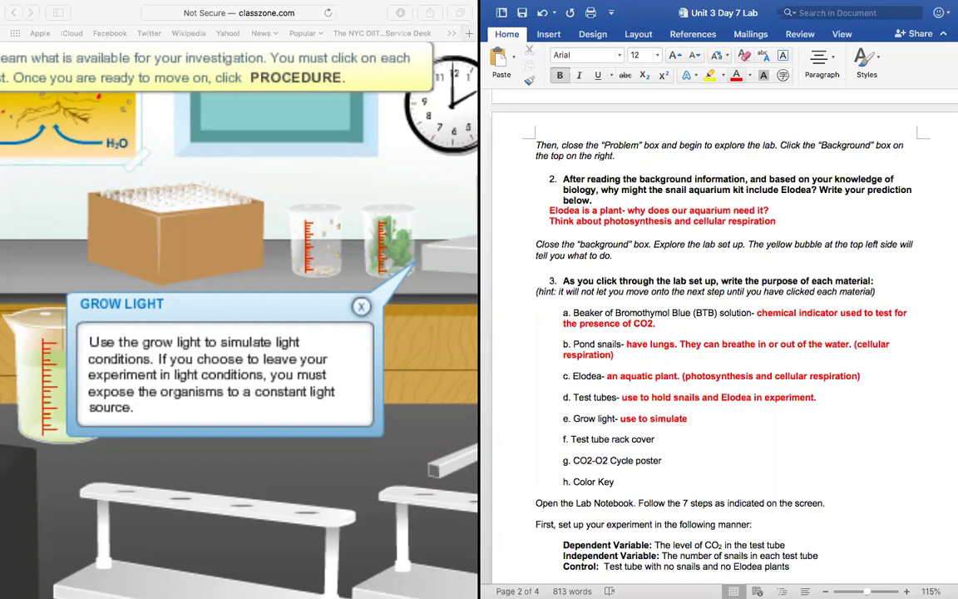
{"action": "type", "text": "light conditions."}
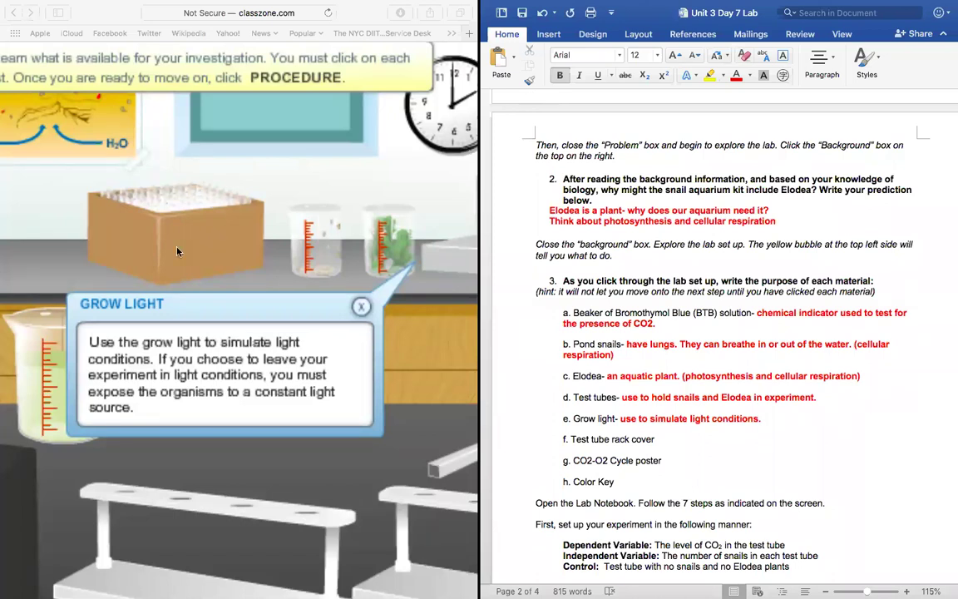
{"action": "left_click", "coordinate": [254, 364]}
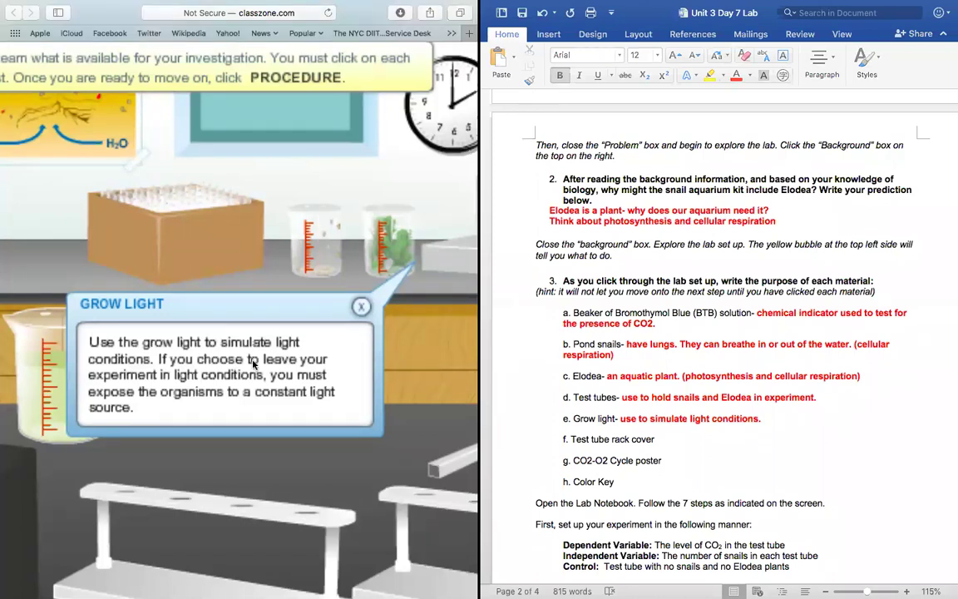
{"action": "left_click", "coordinate": [361, 308]}
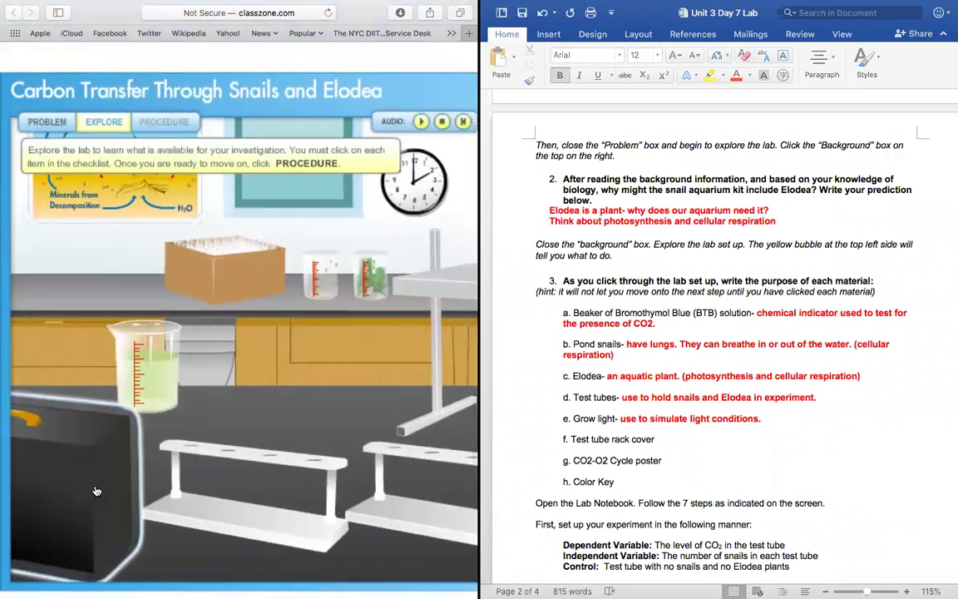
Step: Open the lab's Test Tube Rack Cover note, mute its narration, and begin item f's purpose: '- use to simulate dar'
{"action": "left_click", "coordinate": [86, 441]}
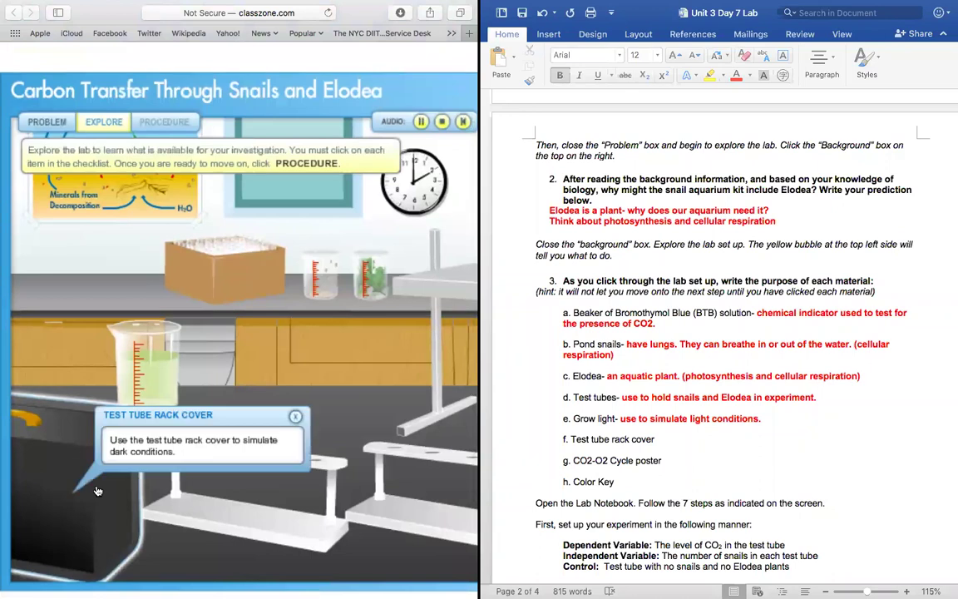
{"action": "left_click", "coordinate": [422, 122]}
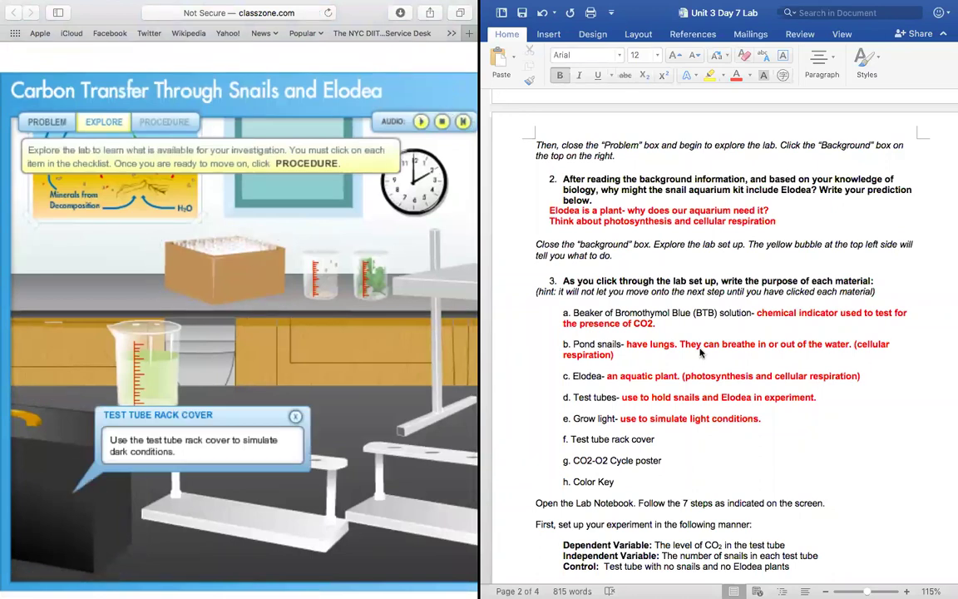
{"action": "left_click", "coordinate": [666, 438]}
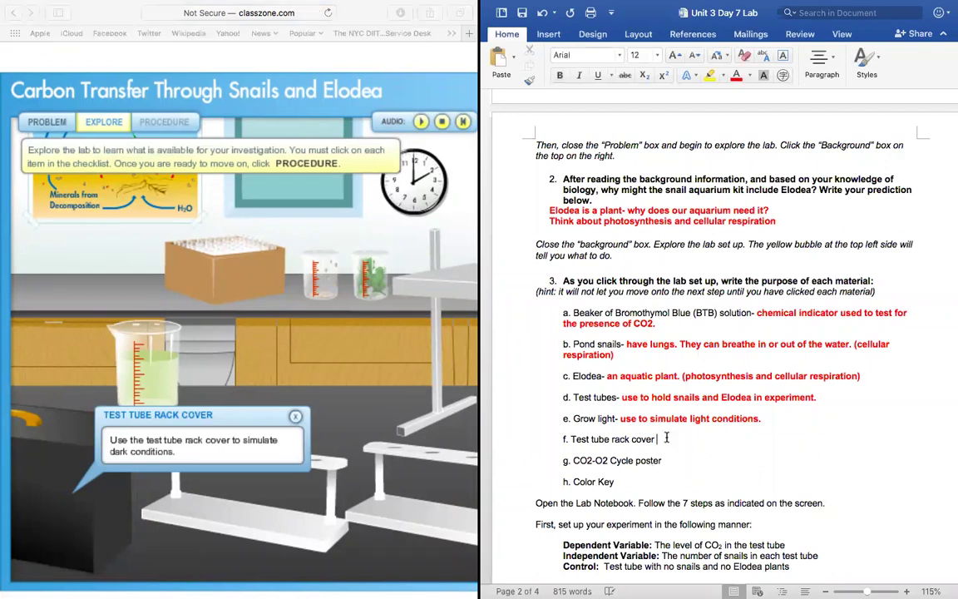
{"action": "type", "text": "-"}
{"action": "type", "text": "use s"}
{"action": "key", "text": "BackSpace"}
{"action": "type", "text": "to simulate dar"}
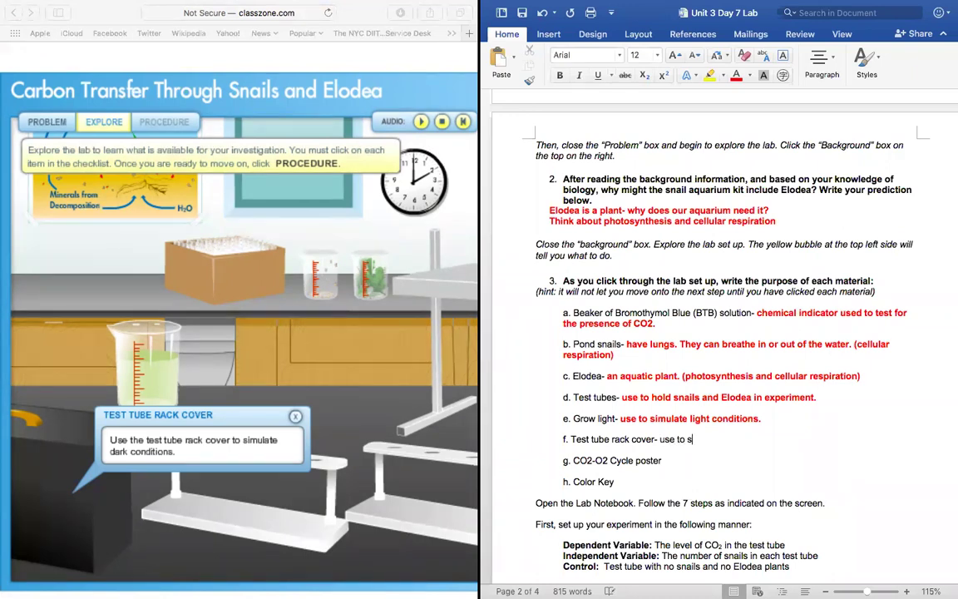